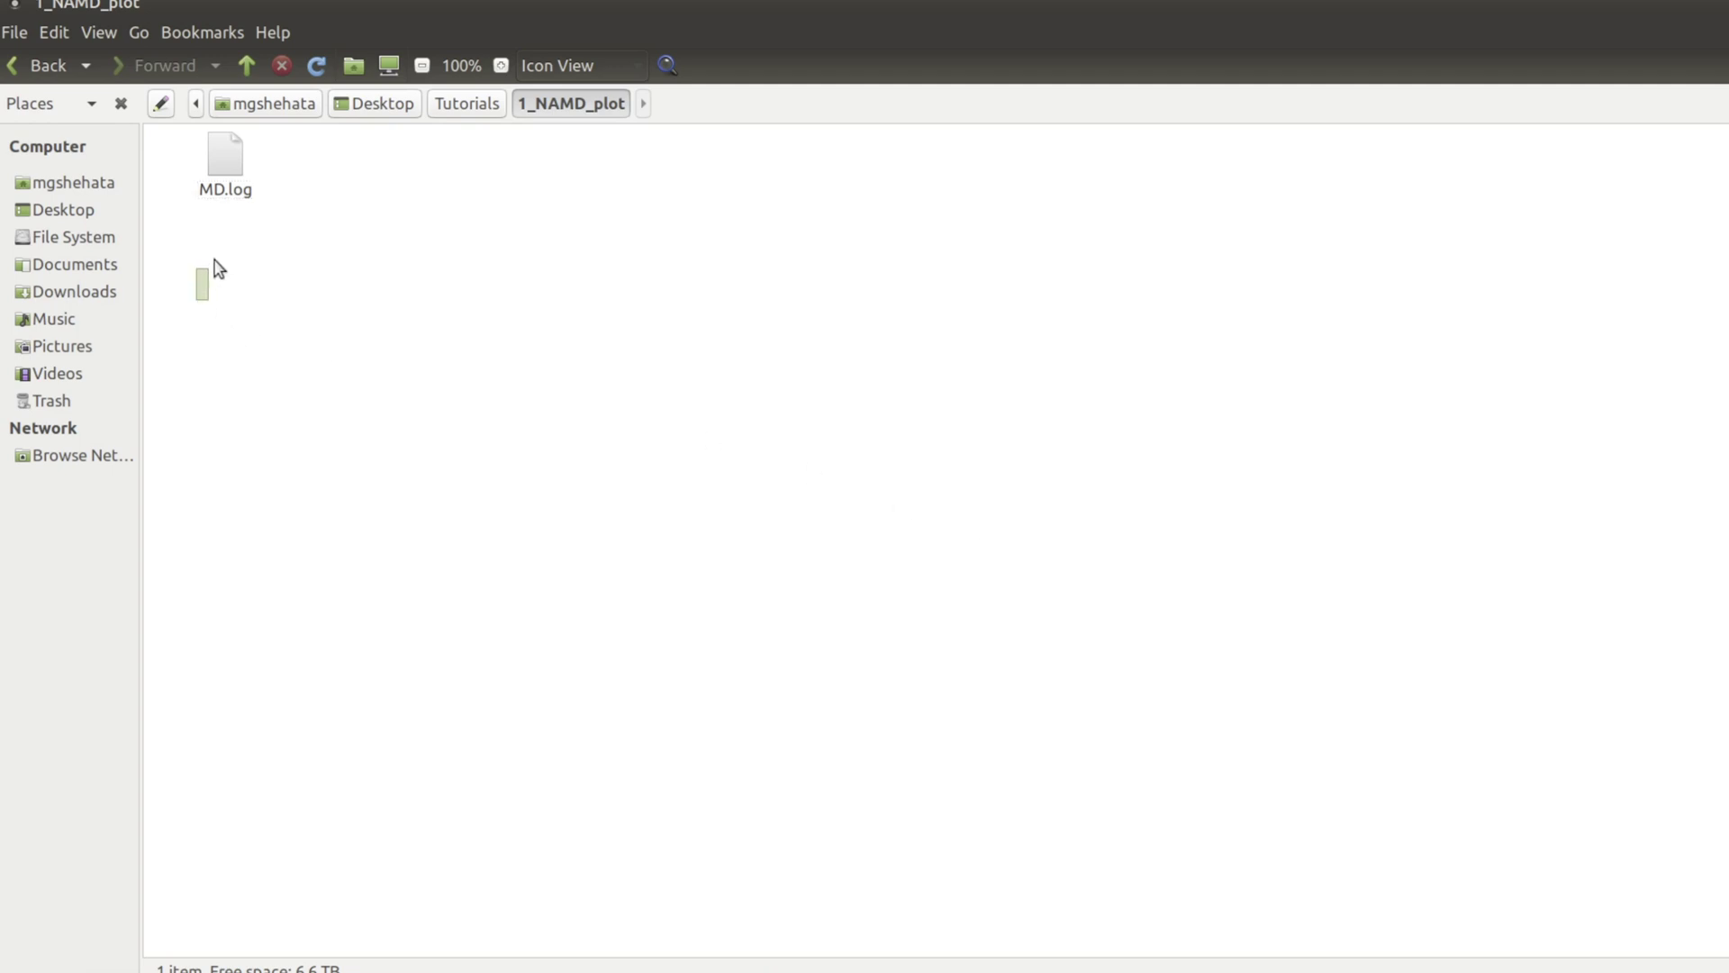
# Open a terminal in the 1_NAMD_plot folder from the folder's right-click menu
pyautogui.moveTo(196, 257); pyautogui.dragTo(261, 199)
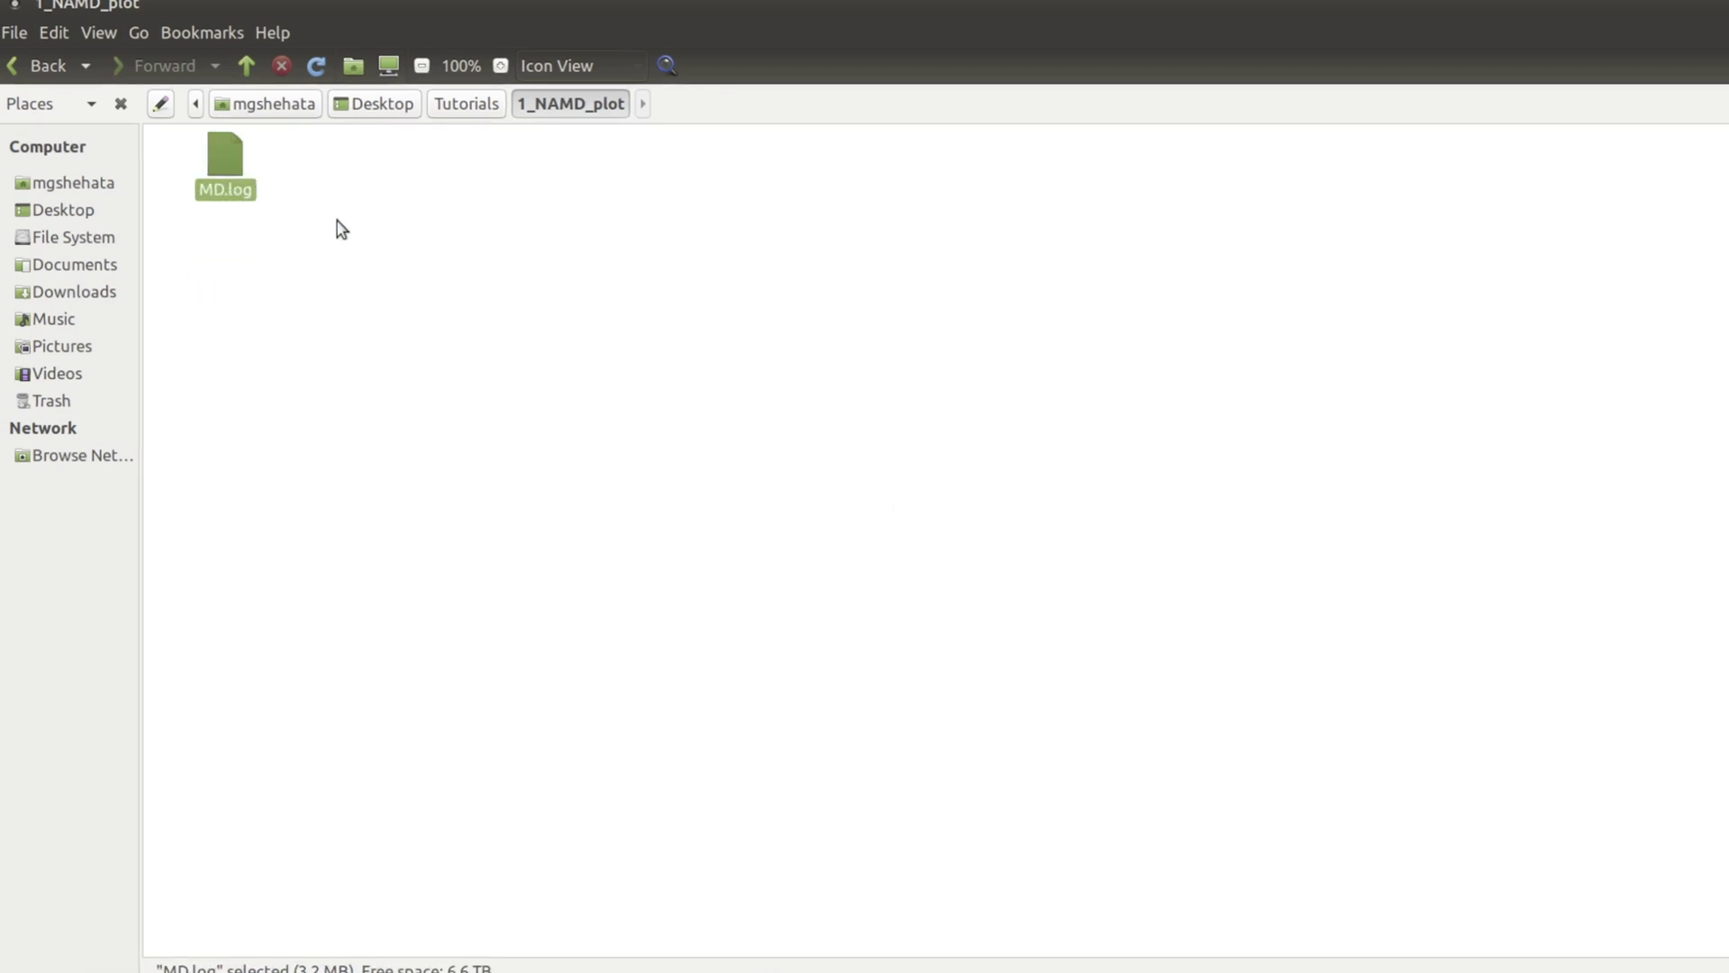
pyautogui.click(450, 343)
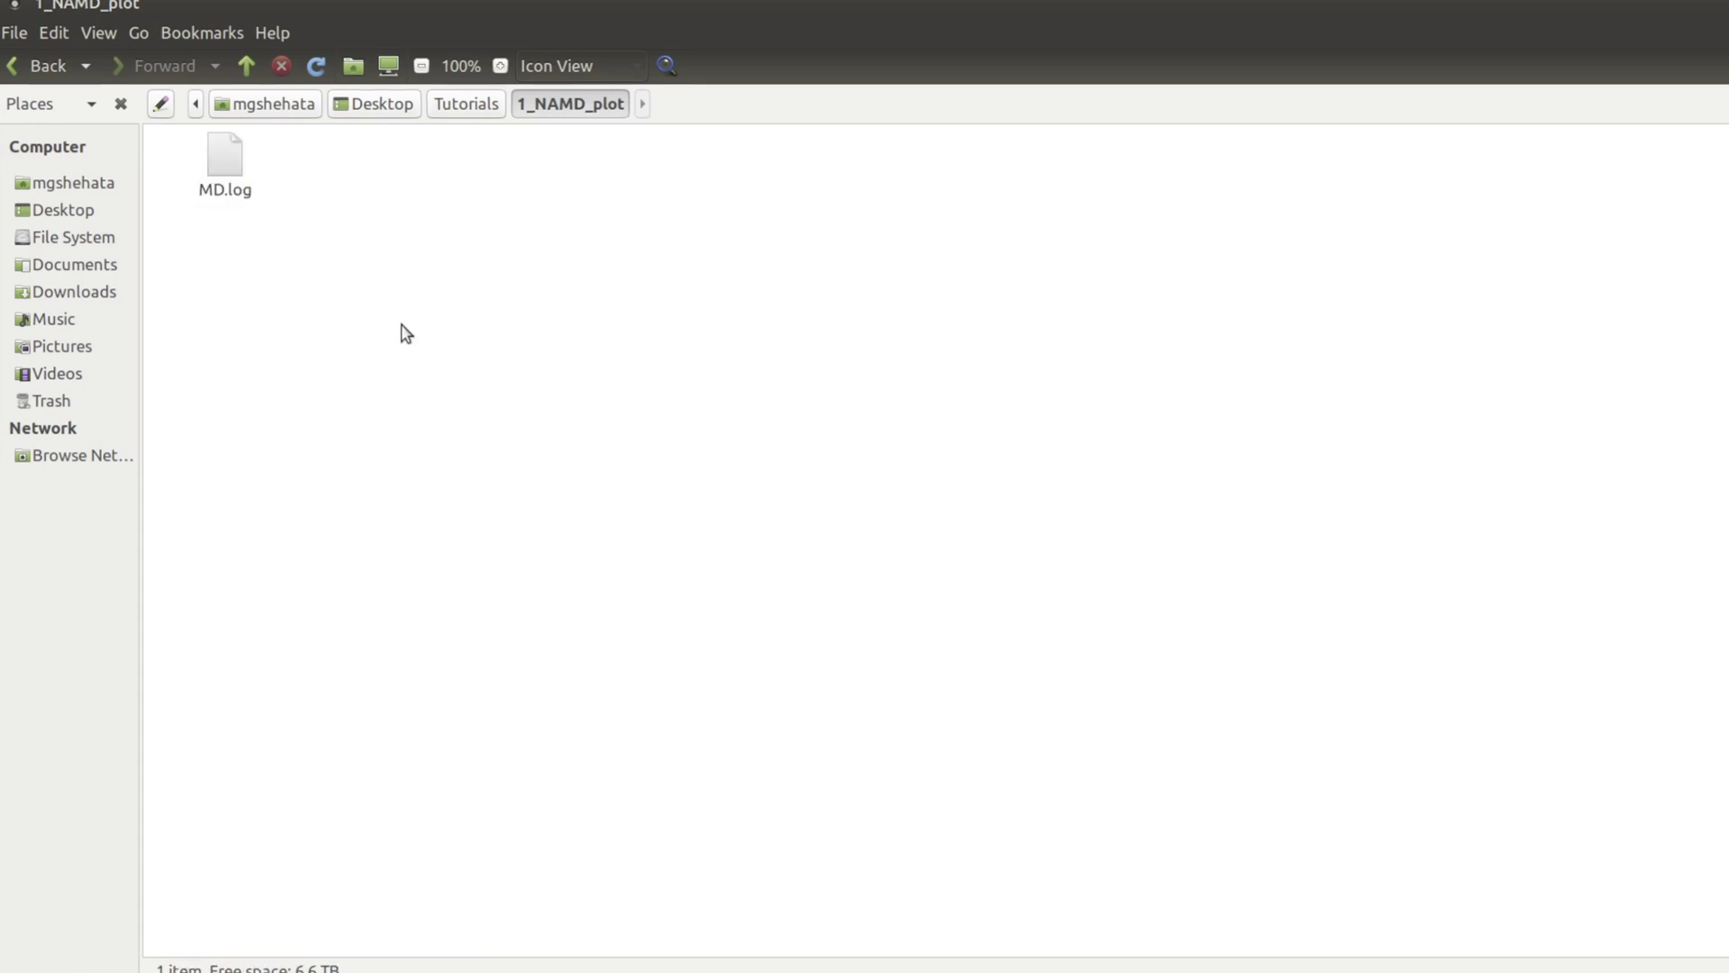
pyautogui.rightClick(535, 295)
pyautogui.click(529, 268)
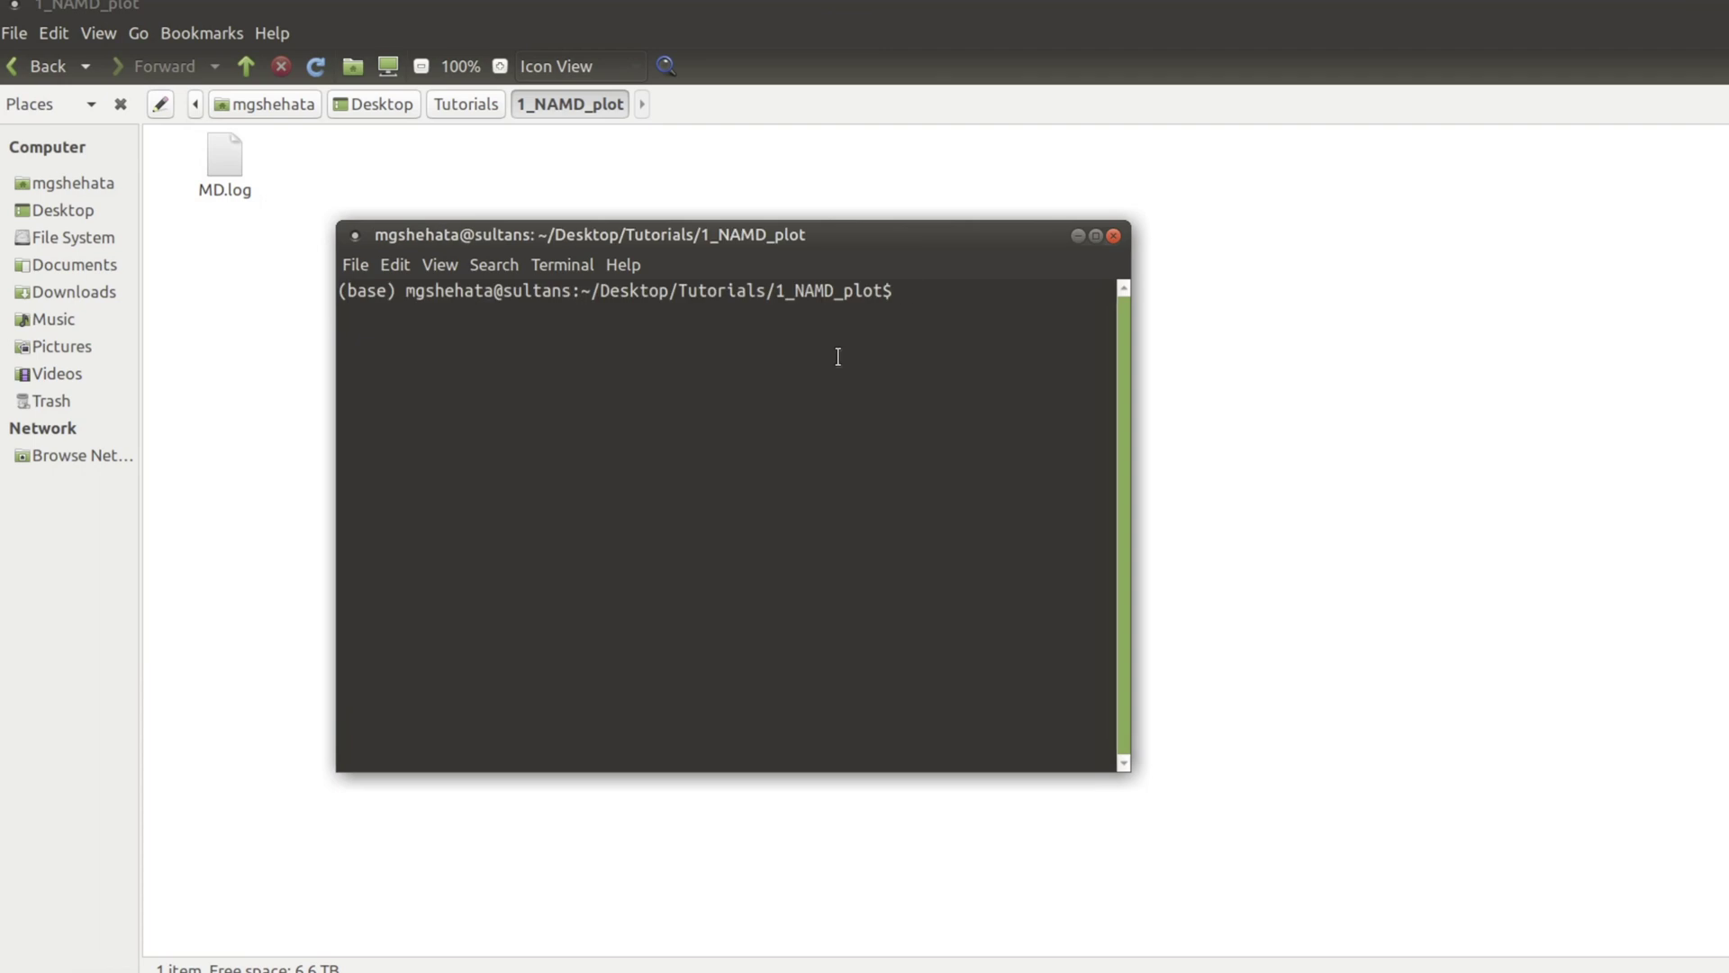
# Open MD.log with 'vi MD.log' and scroll down to the ETITLE header and first ENERGY lines
pyautogui.write('vi MD.log')
pyautogui.press('Return')
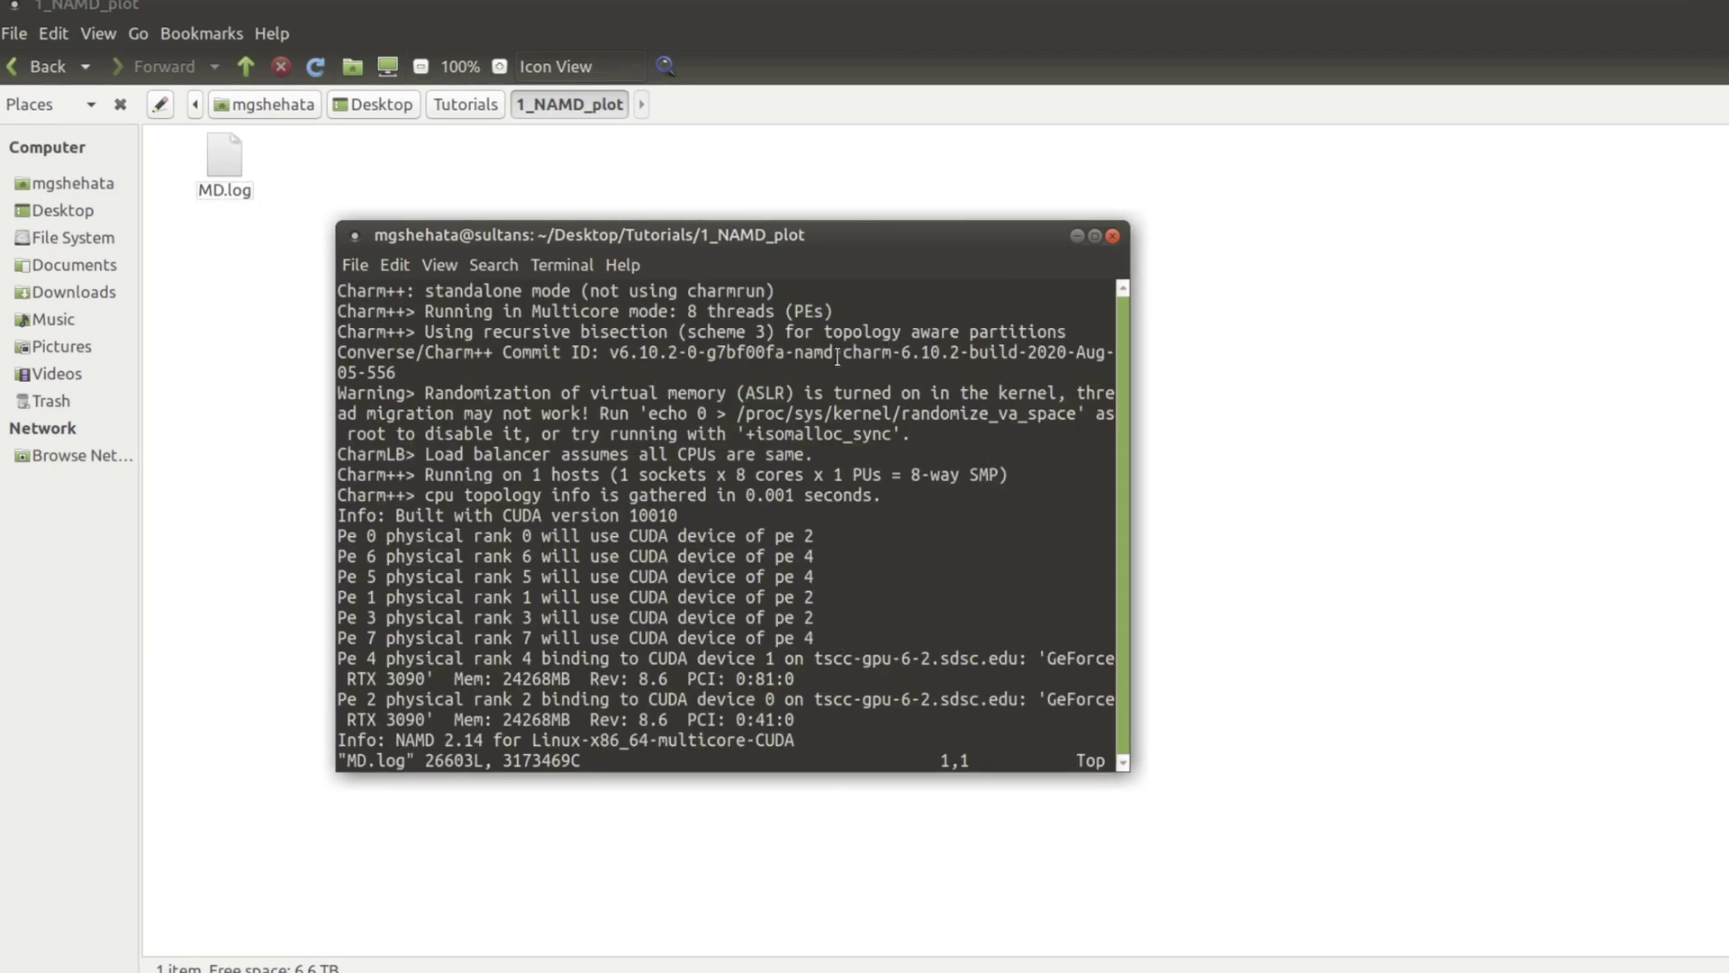
pyautogui.press('Down')
pyautogui.press('Down')
pyautogui.press('Down')
pyautogui.press('Down')
pyautogui.press('Down')
pyautogui.press('Down')
pyautogui.press('Down')
pyautogui.press('Down')
pyautogui.press('Down')
pyautogui.press('Down')
pyautogui.press('Down')
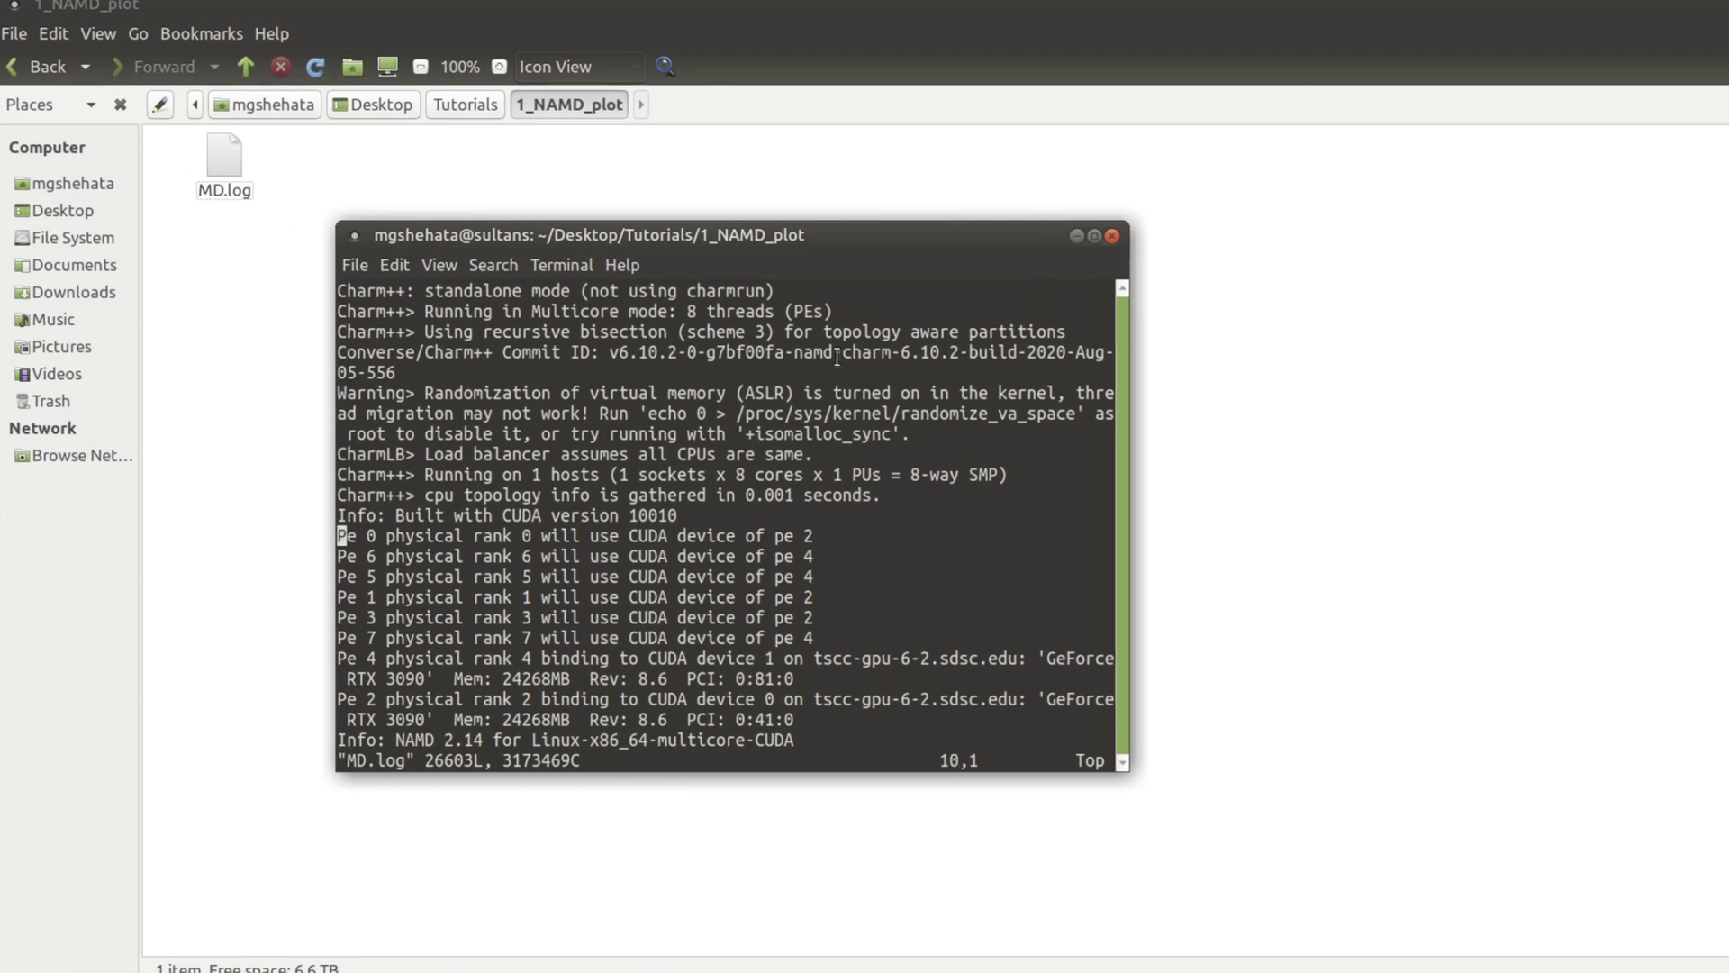
pyautogui.press('Down')
pyautogui.press('Down')
pyautogui.press('Down')
pyautogui.press('Down')
pyautogui.press('Down')
pyautogui.press('Down')
pyautogui.press('Down')
pyautogui.press('Down')
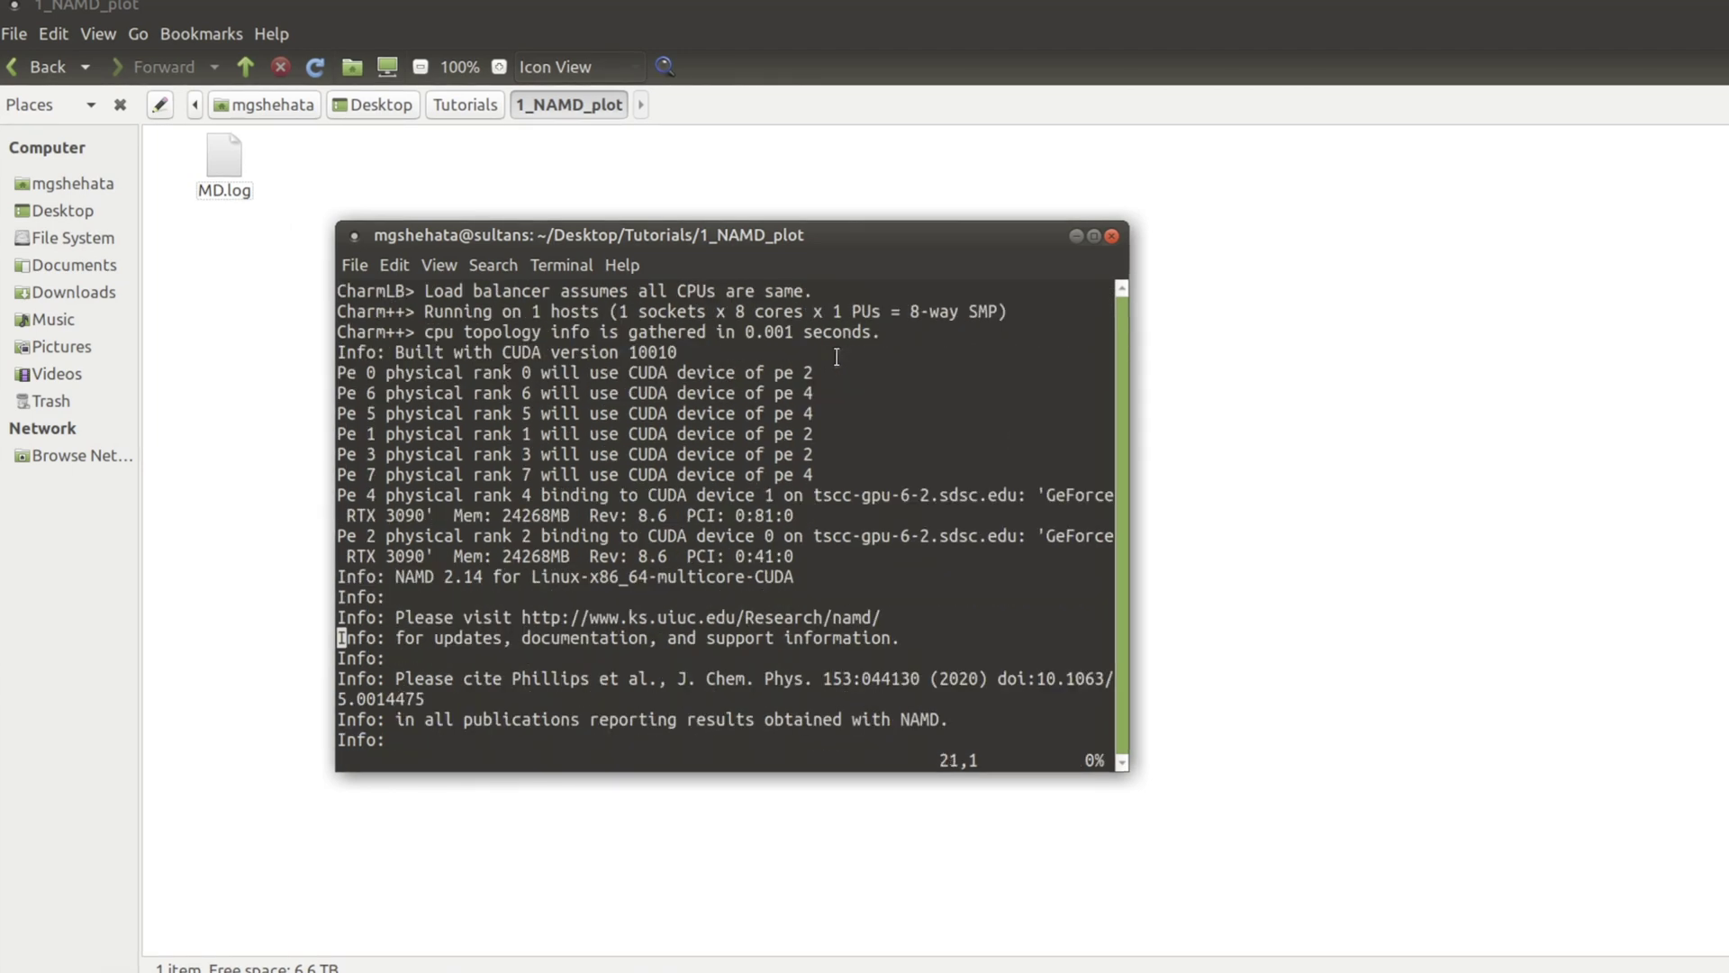
pyautogui.press('Down')
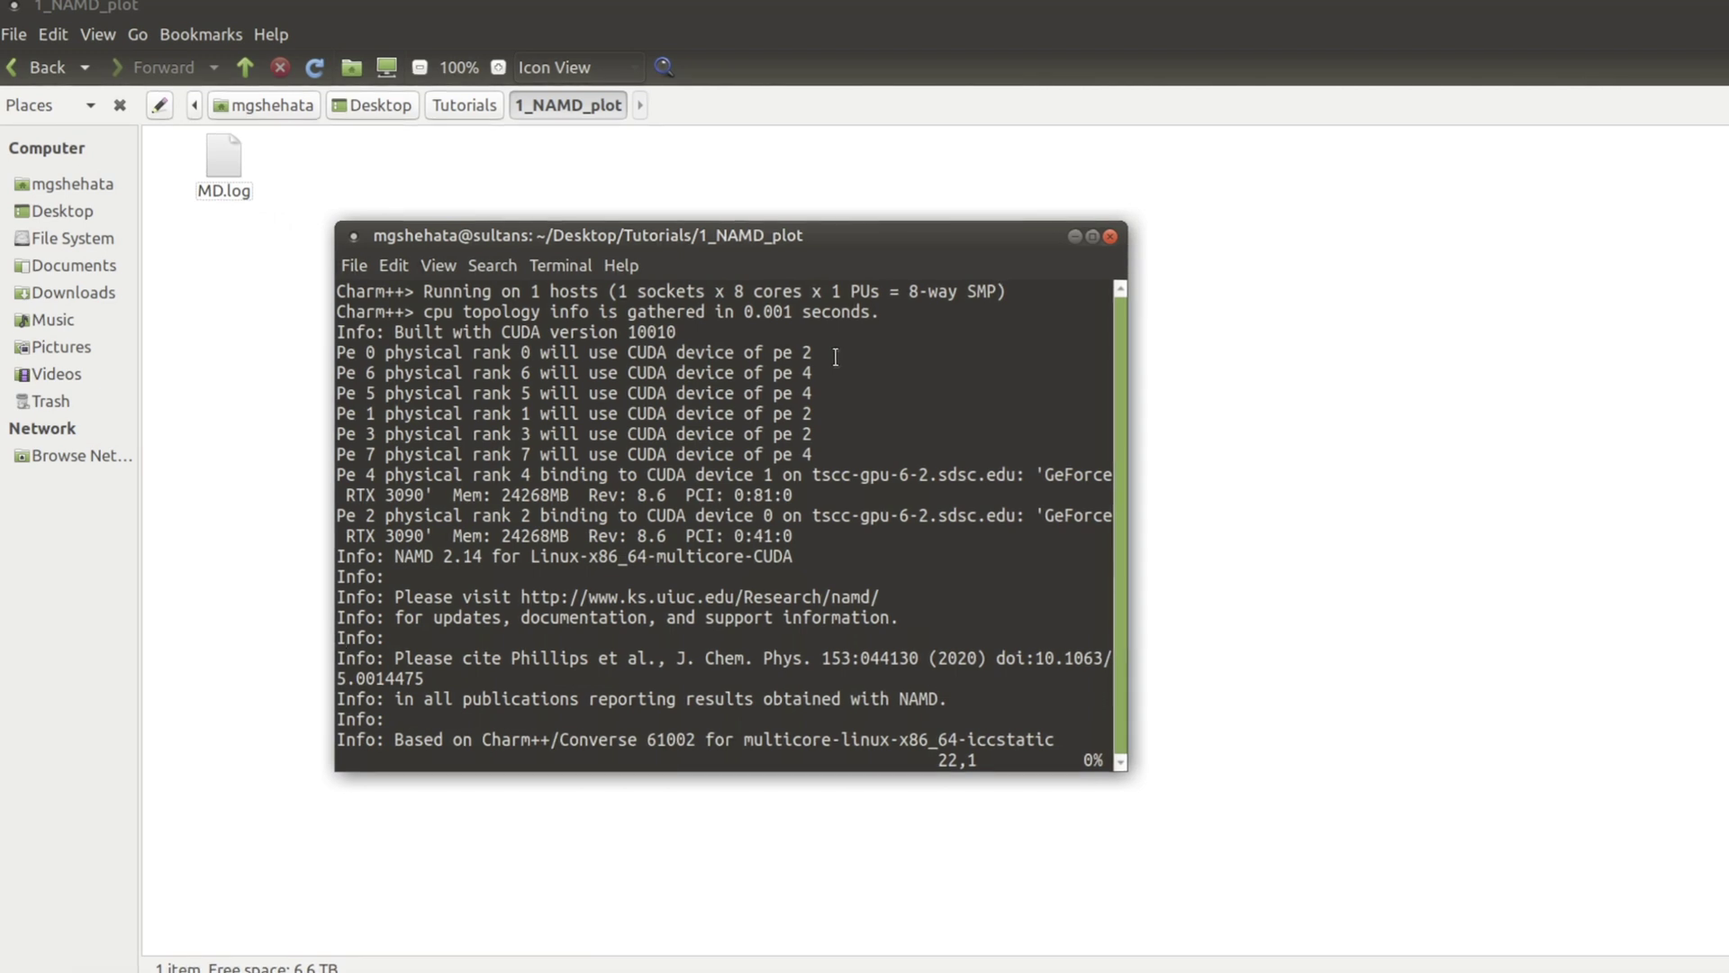
pyautogui.press('Down')
pyautogui.press('Down')
pyautogui.press('Down')
pyautogui.press('Down')
pyautogui.press('Down')
pyautogui.press('Down')
pyautogui.press('Down')
pyautogui.press('Down')
pyautogui.press('Down')
pyautogui.press('Down')
pyautogui.press('Down')
pyautogui.press('Down')
pyautogui.press('Down')
pyautogui.press('Down')
pyautogui.press('Down')
pyautogui.press('Down')
pyautogui.press('Down')
pyautogui.press('Down')
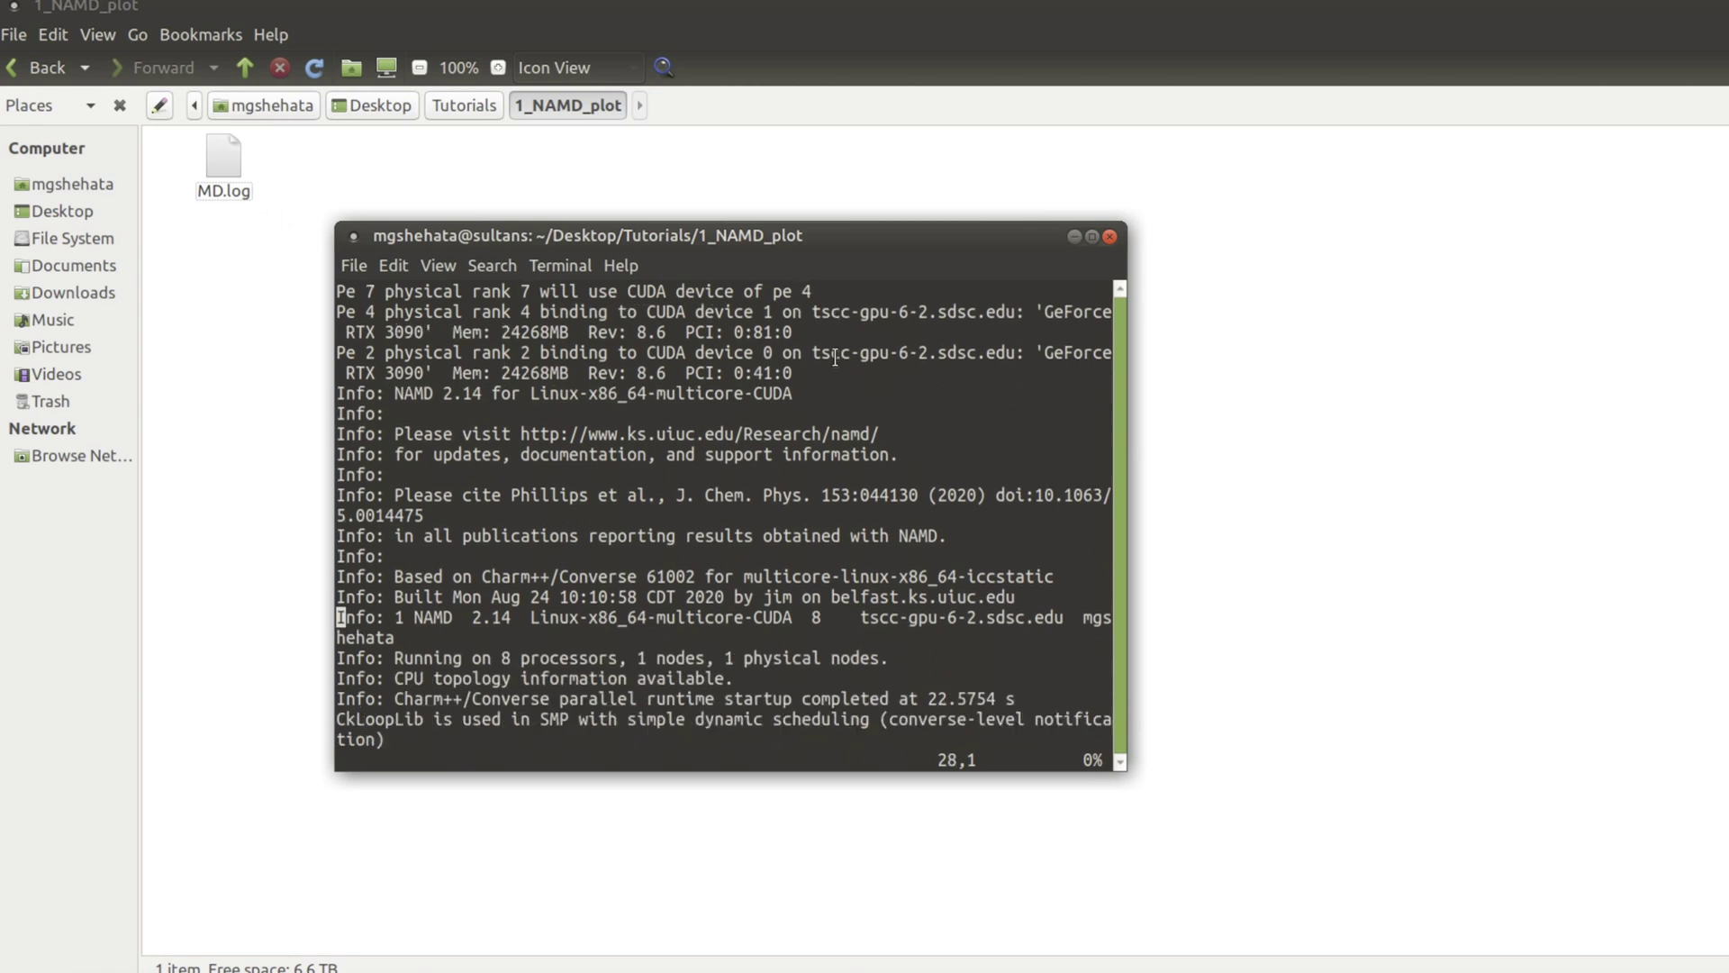
pyautogui.press('Down')
pyautogui.press('Down')
pyautogui.press('Down')
pyautogui.press('Down')
pyautogui.press('Down')
pyautogui.press('Down')
pyautogui.press('Down')
pyautogui.press('Down')
pyautogui.press('Down')
pyautogui.press('Down')
pyautogui.press('Down')
pyautogui.press('Down')
pyautogui.press('Down')
pyautogui.press('Down')
pyautogui.press('Down')
pyautogui.press('Down')
pyautogui.press('Down')
pyautogui.press('Down')
pyautogui.press('Down')
pyautogui.press('Down')
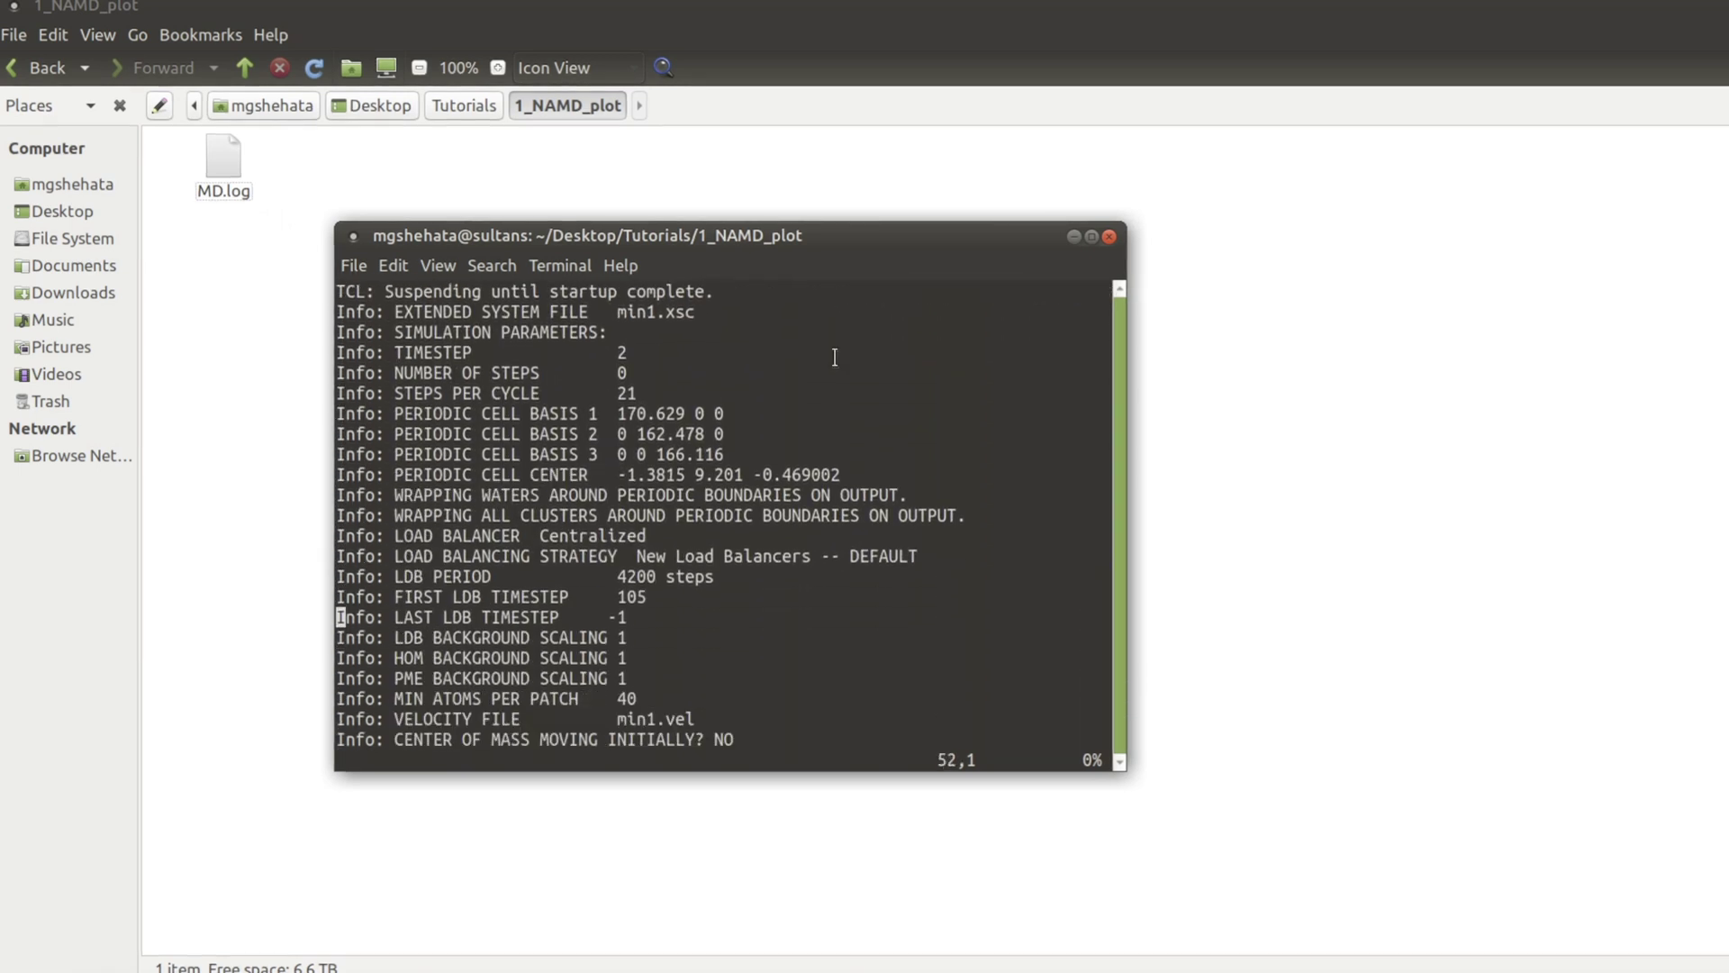
pyautogui.press('Down')
pyautogui.press('Down')
pyautogui.press('Down')
pyautogui.press('Down')
pyautogui.press('Down')
pyautogui.press('Down')
pyautogui.press('Down')
pyautogui.press('Down')
pyautogui.press('Down')
pyautogui.press('Down')
pyautogui.press('Down')
pyautogui.press('Down')
pyautogui.press('Down')
pyautogui.press('Down')
pyautogui.press('Down')
pyautogui.press('Down')
pyautogui.press('Down')
pyautogui.press('Down')
pyautogui.press('Down')
pyautogui.press('Down')
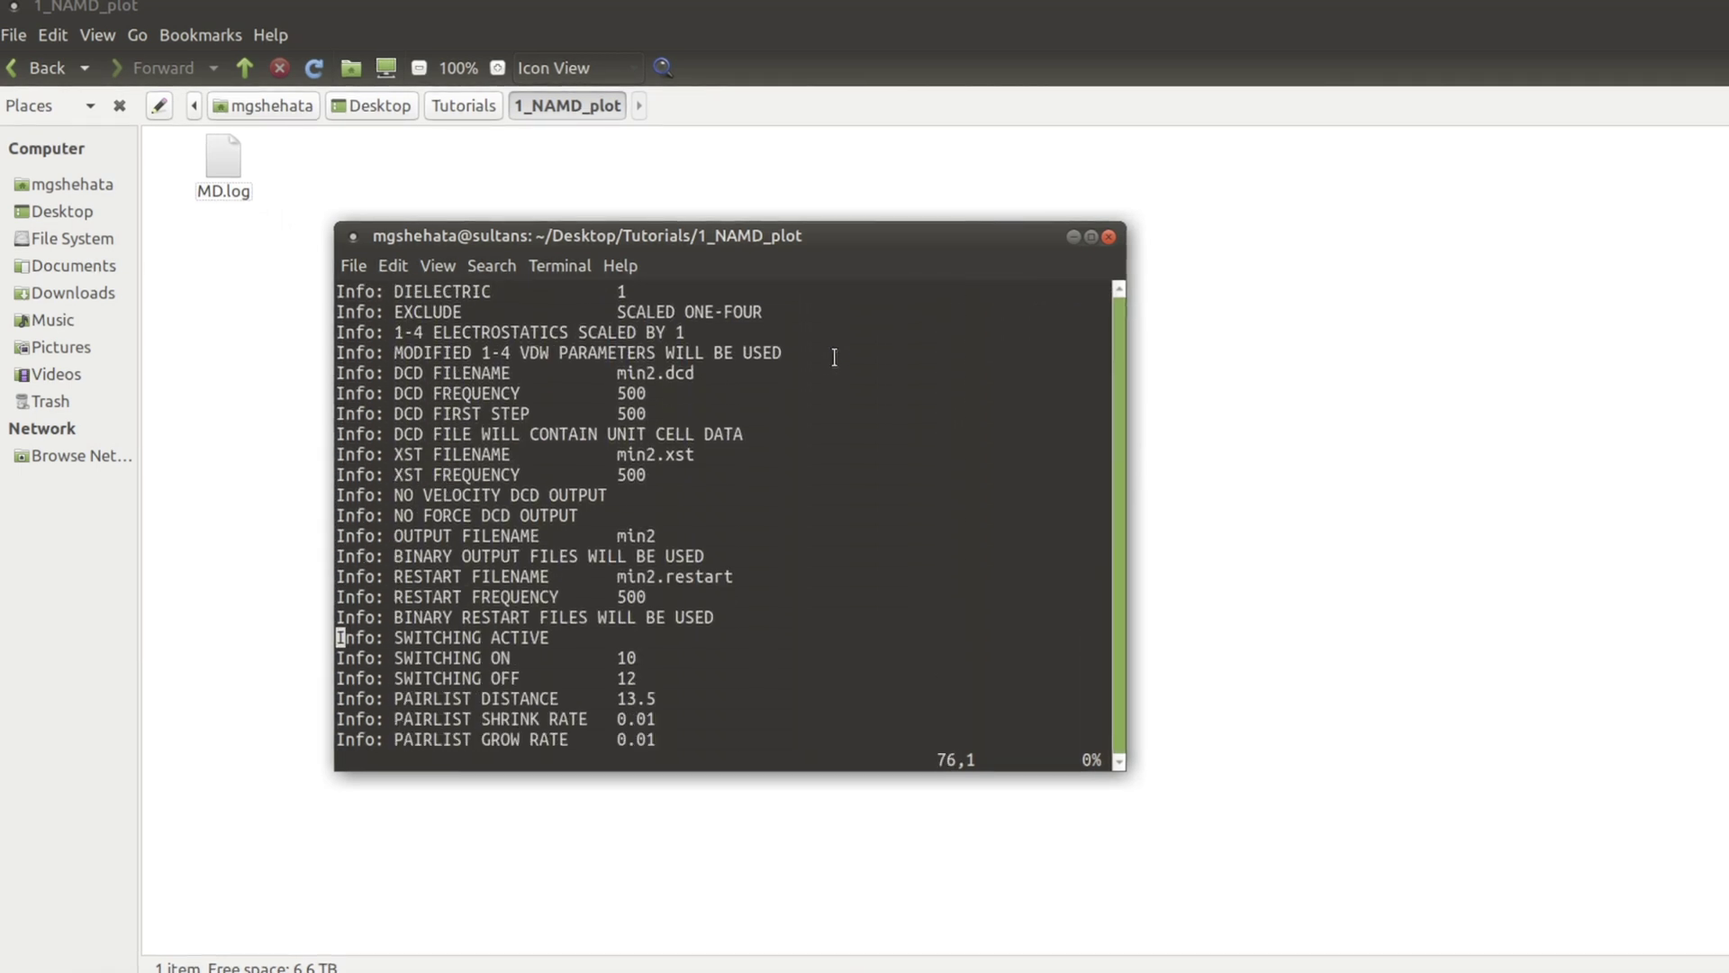
pyautogui.press('Down')
pyautogui.press('Down')
pyautogui.press('Down')
pyautogui.press('Down')
pyautogui.press('Down')
pyautogui.press('Down')
pyautogui.press('Down')
pyautogui.press('Down')
pyautogui.press('Down')
pyautogui.press('Down')
pyautogui.press('Down')
pyautogui.press('Down')
pyautogui.press('Down')
pyautogui.press('Down')
pyautogui.press('Down')
pyautogui.press('Down')
pyautogui.press('Down')
pyautogui.press('Down')
pyautogui.press('Down')
pyautogui.press('Down')
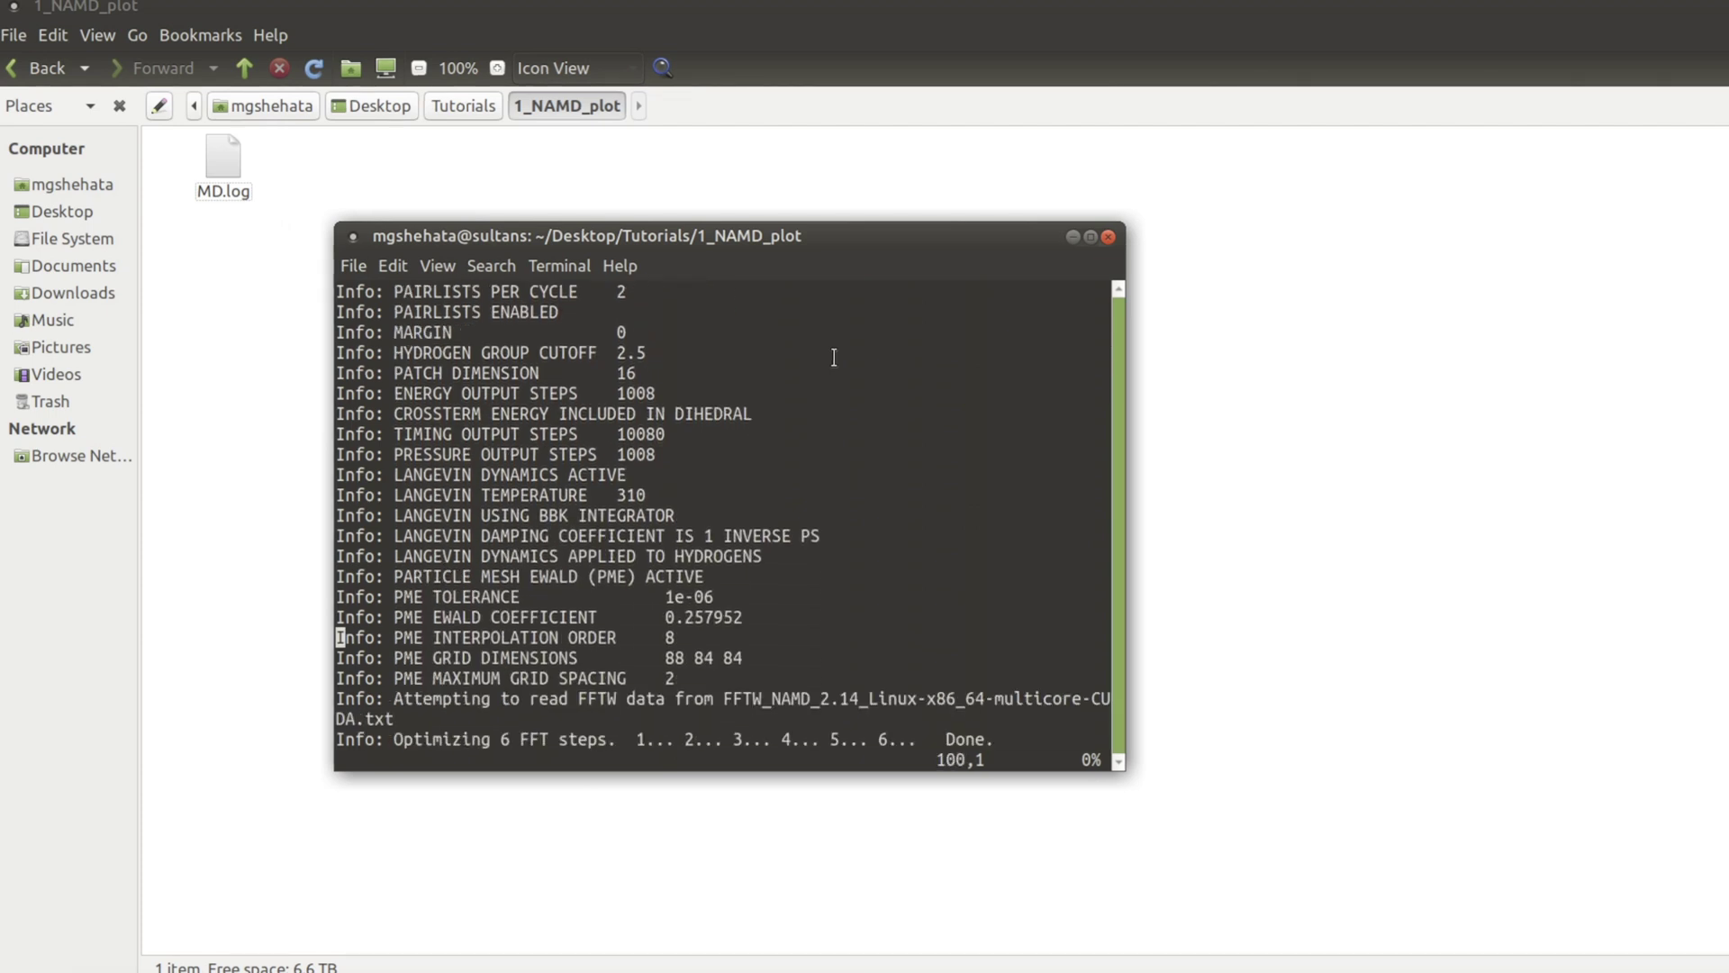
pyautogui.press('Down')
pyautogui.press('Down')
pyautogui.press('Down')
pyautogui.press('Down')
pyautogui.press('Down')
pyautogui.press('Down')
pyautogui.press('Down')
pyautogui.press('Down')
pyautogui.press('Down')
pyautogui.press('Down')
pyautogui.press('Down')
pyautogui.press('Down')
pyautogui.press('Down')
pyautogui.press('Down')
pyautogui.press('Down')
pyautogui.press('Down')
pyautogui.press('Down')
pyautogui.press('Down')
pyautogui.press('Down')
pyautogui.press('Down')
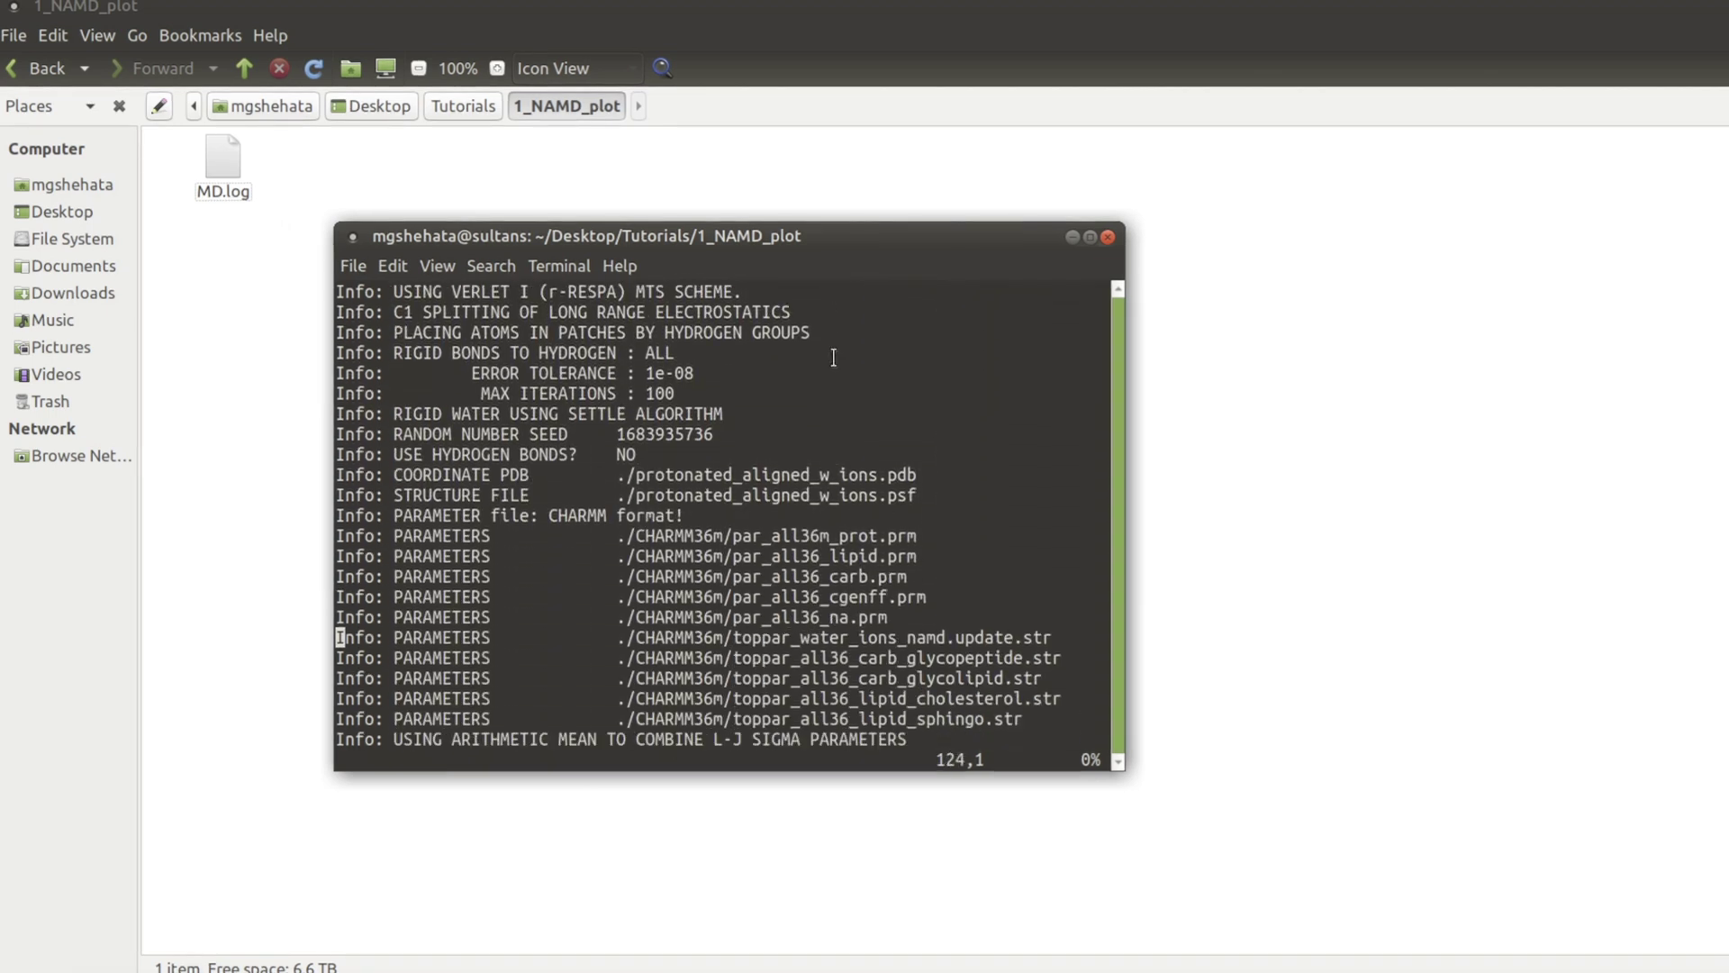
pyautogui.press('Down')
pyautogui.press('Down')
pyautogui.press('Down')
pyautogui.press('Down')
pyautogui.press('Down')
pyautogui.press('Down')
pyautogui.press('Down')
pyautogui.press('Down')
pyautogui.press('Down')
pyautogui.press('Down')
pyautogui.press('Down')
pyautogui.press('Down')
pyautogui.press('Down')
pyautogui.press('Down')
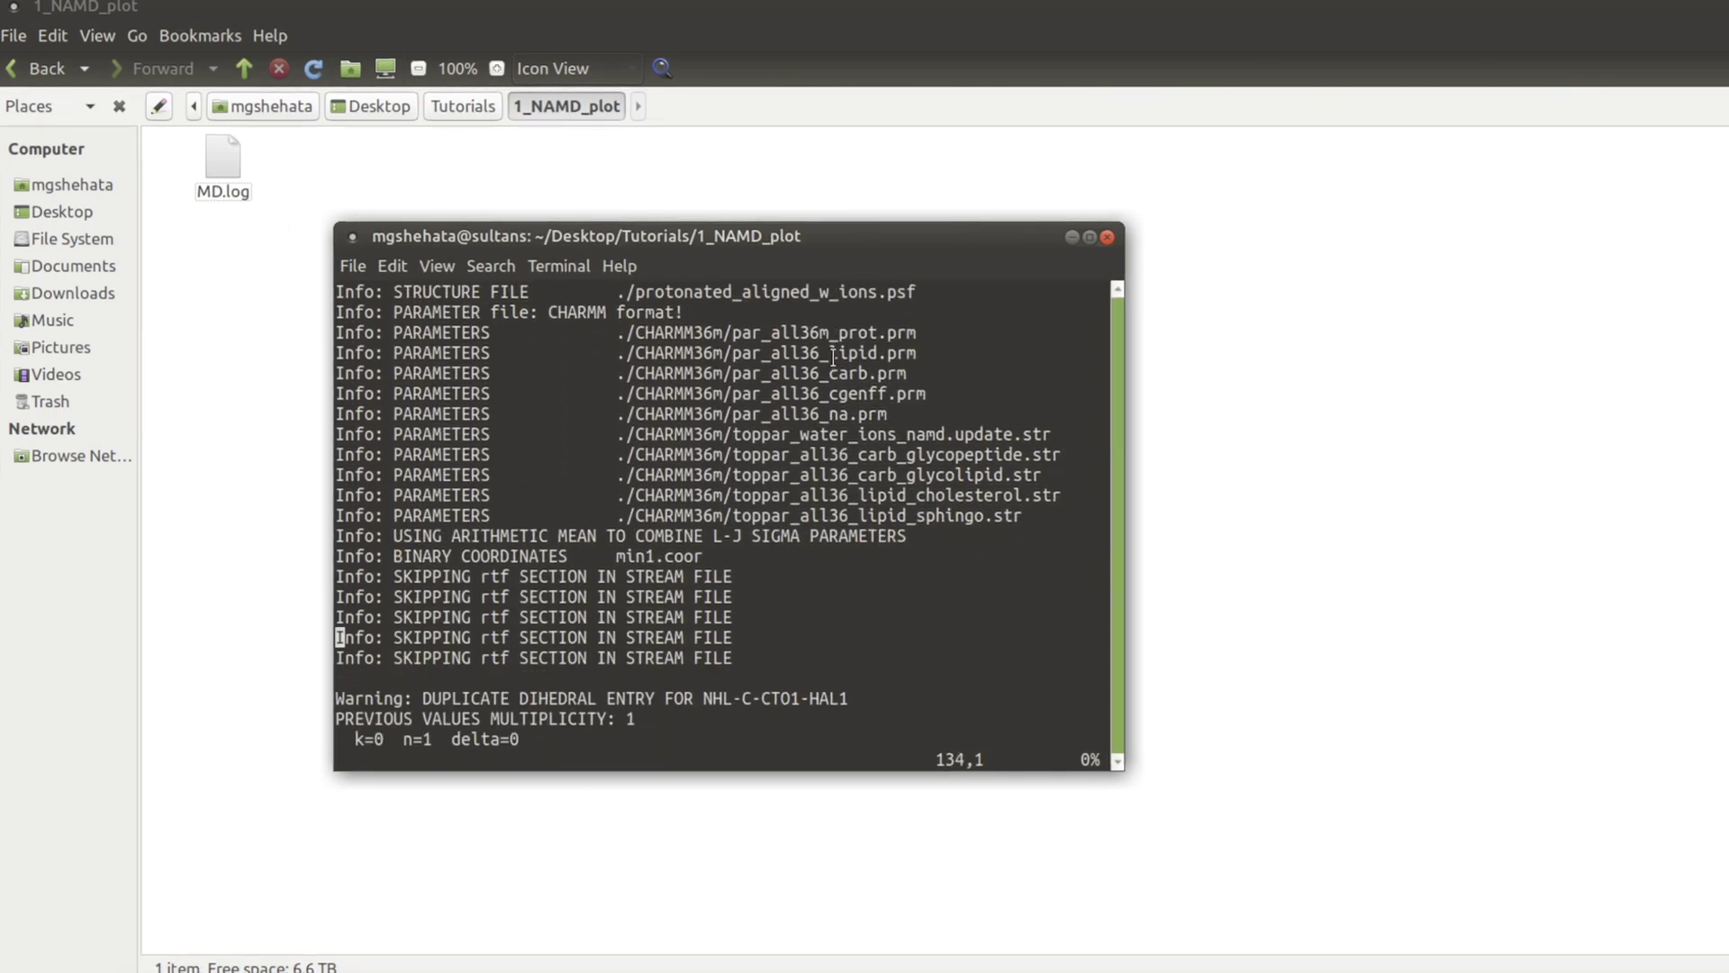
pyautogui.press('Down')
pyautogui.press('Down')
pyautogui.press('Down')
pyautogui.press('Down')
pyautogui.press('Down')
pyautogui.press('Down')
pyautogui.press('Down')
pyautogui.press('Down')
pyautogui.press('Down')
pyautogui.press('Down')
pyautogui.press('Down')
pyautogui.press('Down')
pyautogui.press('Down')
pyautogui.press('Down')
pyautogui.press('Down')
pyautogui.press('Down')
pyautogui.press('Down')
pyautogui.press('Down')
pyautogui.press('Down')
pyautogui.press('Down')
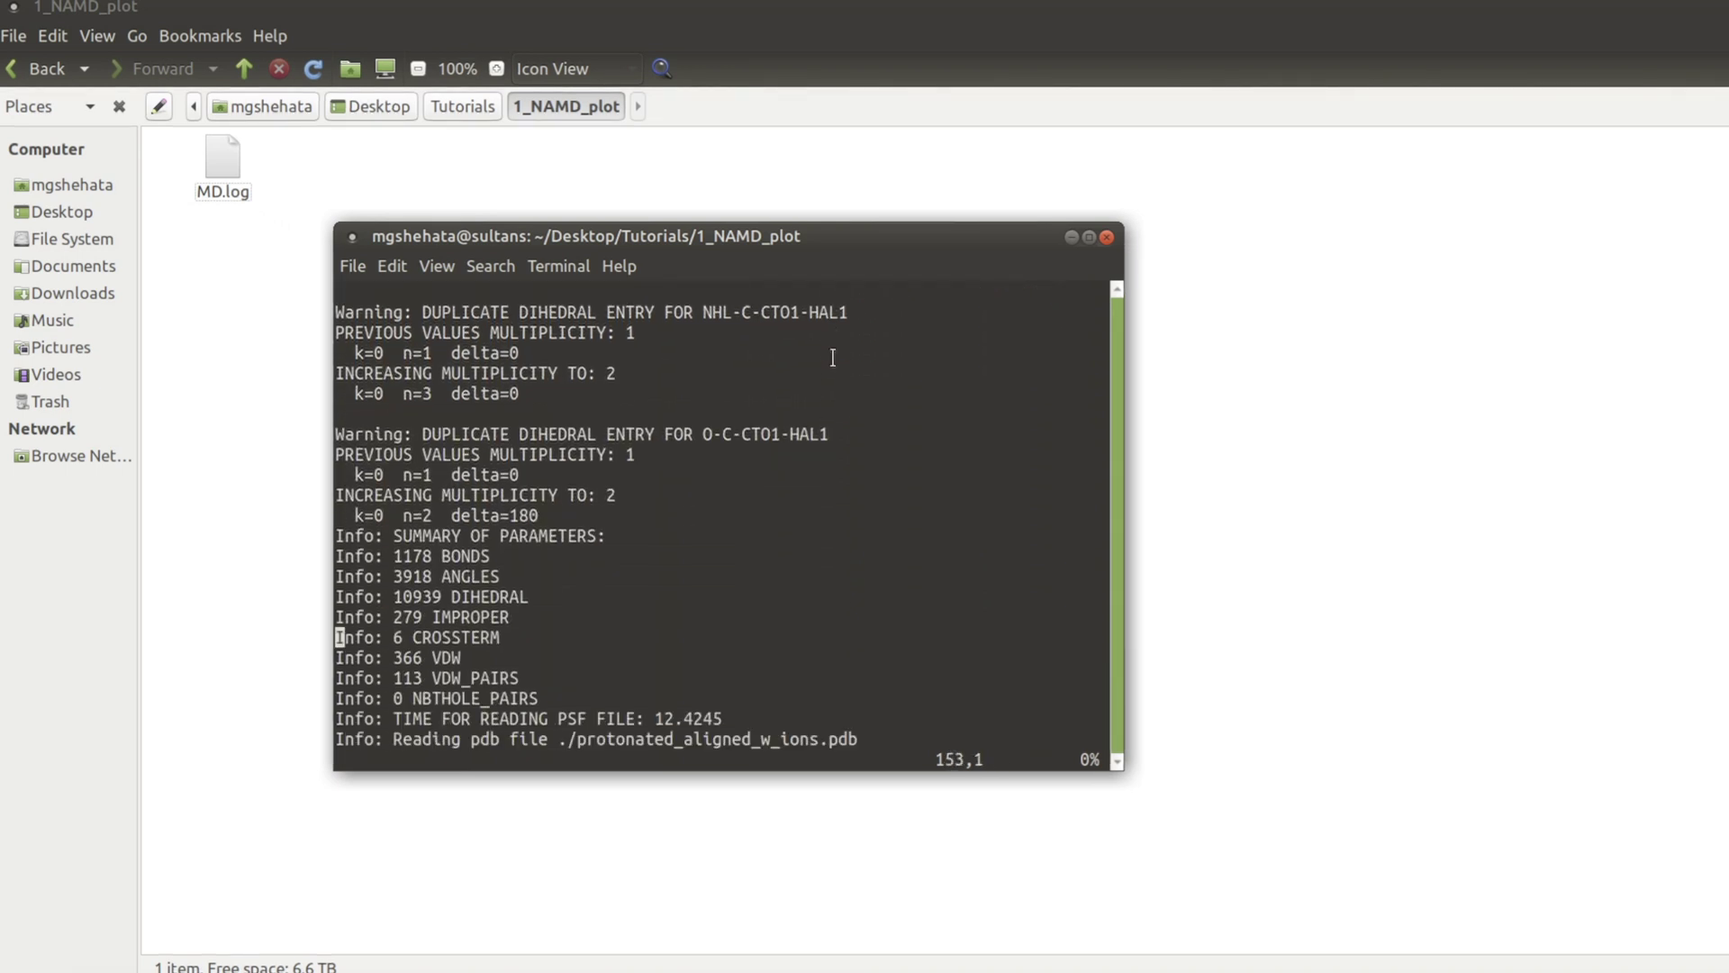
pyautogui.press('Down')
pyautogui.press('Down')
pyautogui.press('Down')
pyautogui.press('Down')
pyautogui.press('Down')
pyautogui.press('Down')
pyautogui.press('Down')
pyautogui.press('Down')
pyautogui.press('Down')
pyautogui.press('Down')
pyautogui.press('Down')
pyautogui.press('Down')
pyautogui.press('Down')
pyautogui.press('Down')
pyautogui.press('Down')
pyautogui.press('Down')
pyautogui.press('Down')
pyautogui.press('Down')
pyautogui.press('Down')
pyautogui.press('Down')
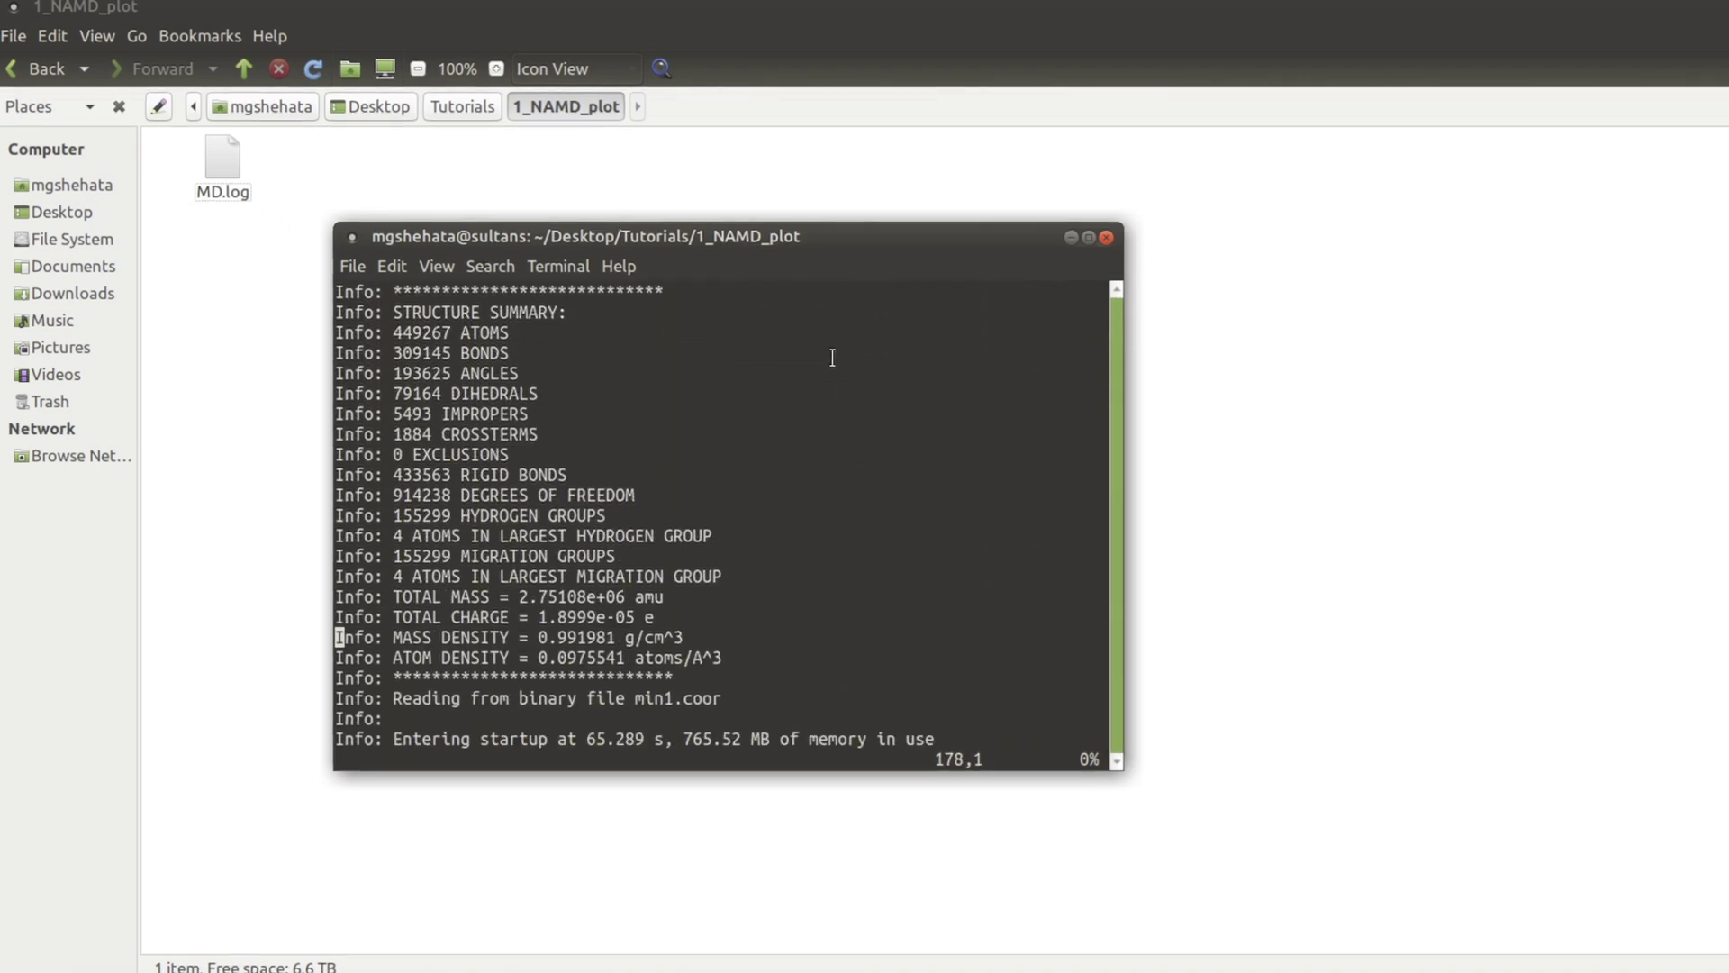
pyautogui.press('Down')
pyautogui.press('Down')
pyautogui.press('Down')
pyautogui.press('Down')
pyautogui.press('Down')
pyautogui.press('Down')
pyautogui.press('Down')
pyautogui.press('Down')
pyautogui.press('Down')
pyautogui.press('Down')
pyautogui.press('Down')
pyautogui.press('Down')
pyautogui.press('Down')
pyautogui.press('Down')
pyautogui.press('Down')
pyautogui.press('Down')
pyautogui.press('Down')
pyautogui.press('Down')
pyautogui.press('Down')
pyautogui.press('Down')
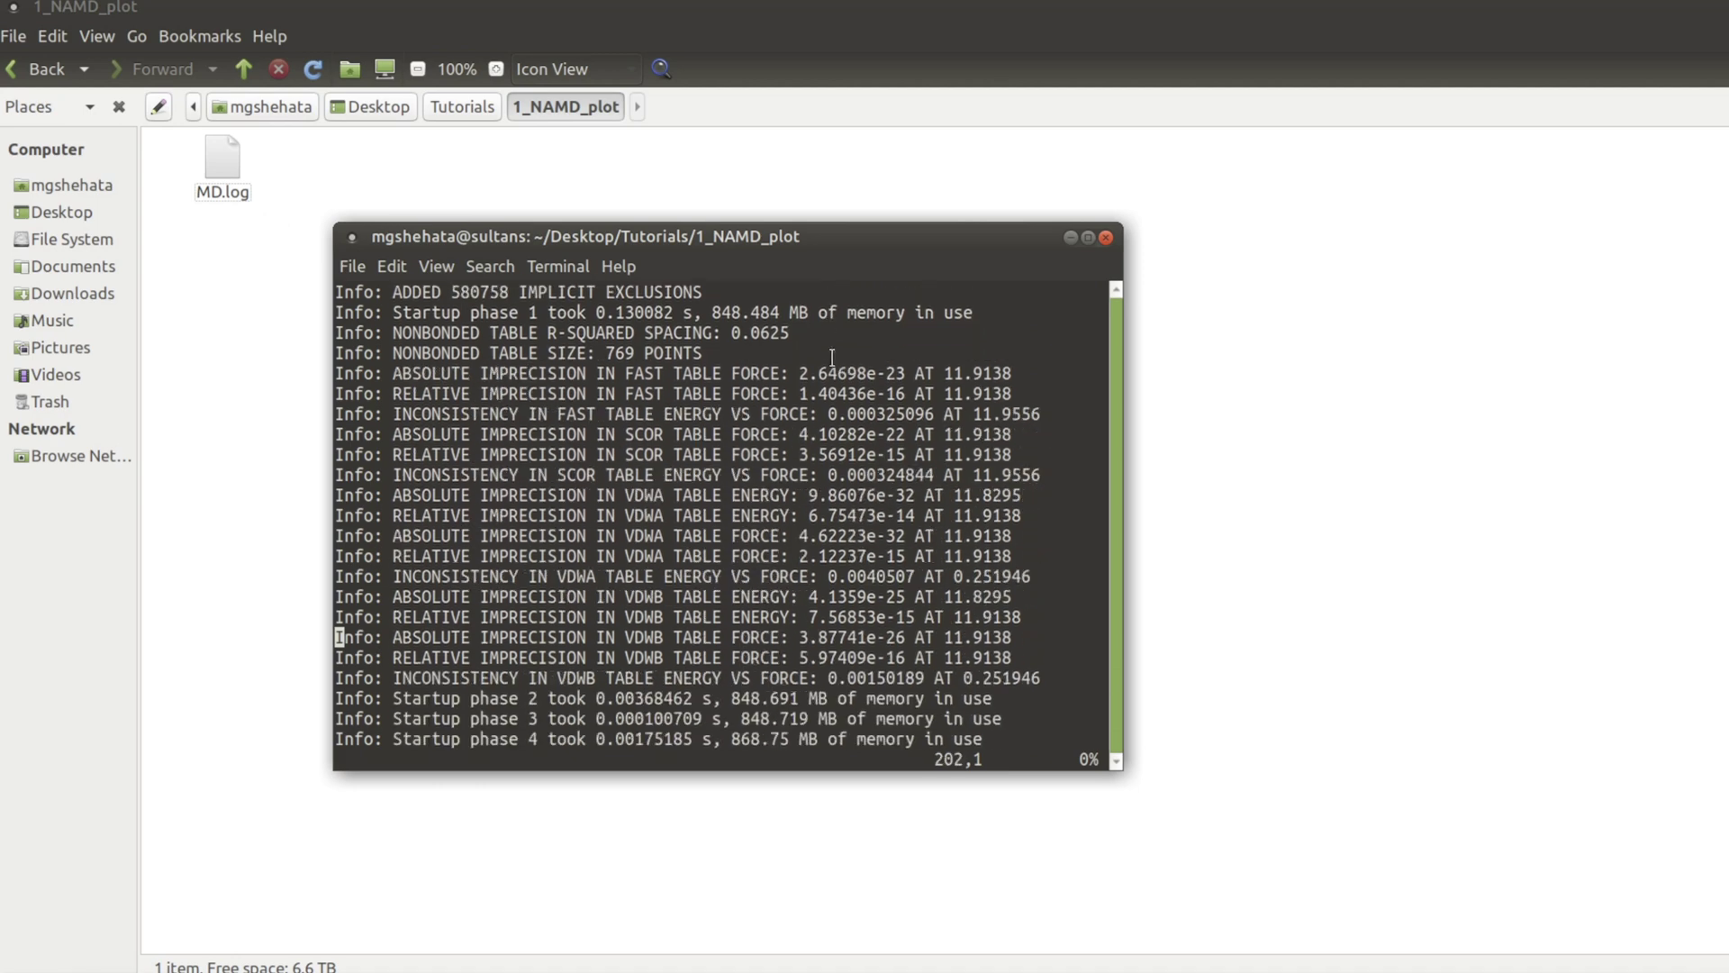
pyautogui.press('Down')
pyautogui.press('Down')
pyautogui.press('Down')
pyautogui.press('Down')
pyautogui.press('Down')
pyautogui.press('Down')
pyautogui.press('Down')
pyautogui.press('Down')
pyautogui.press('Down')
pyautogui.press('Down')
pyautogui.press('Down')
pyautogui.press('Down')
pyautogui.press('Down')
pyautogui.press('Down')
pyautogui.press('Down')
pyautogui.press('Down')
pyautogui.press('Down')
pyautogui.press('Down')
pyautogui.press('Down')
pyautogui.press('Down')
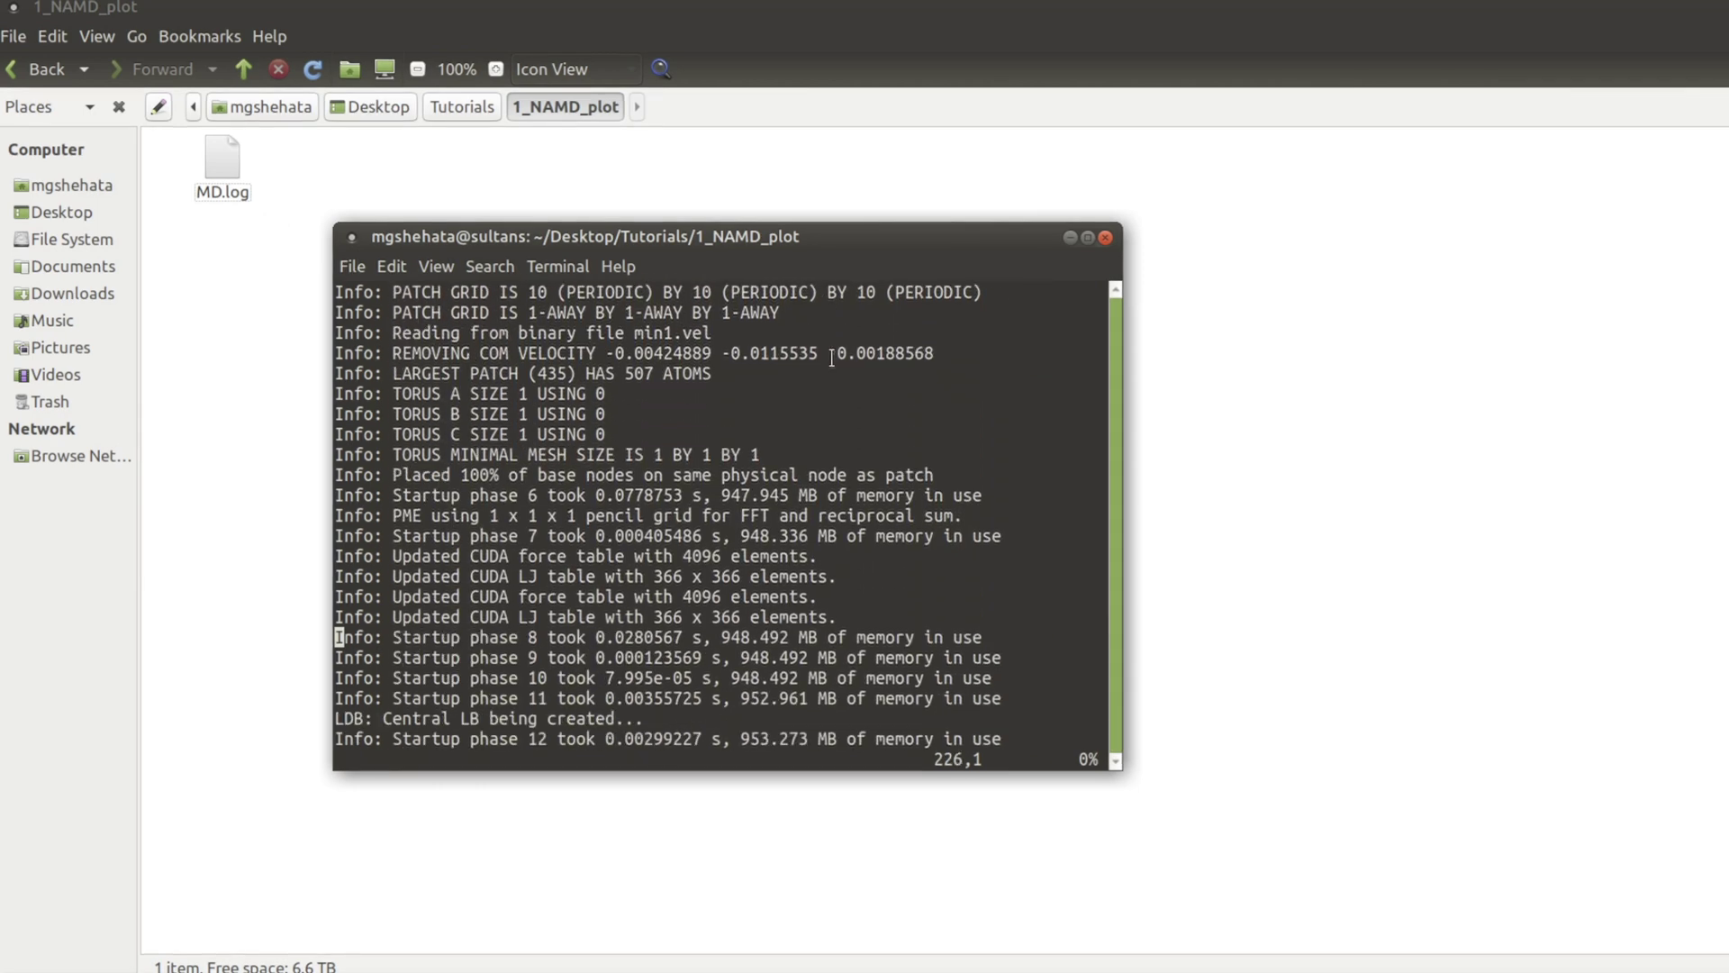
pyautogui.press('Down')
pyautogui.press('Down')
pyautogui.press('Down')
pyautogui.press('Down')
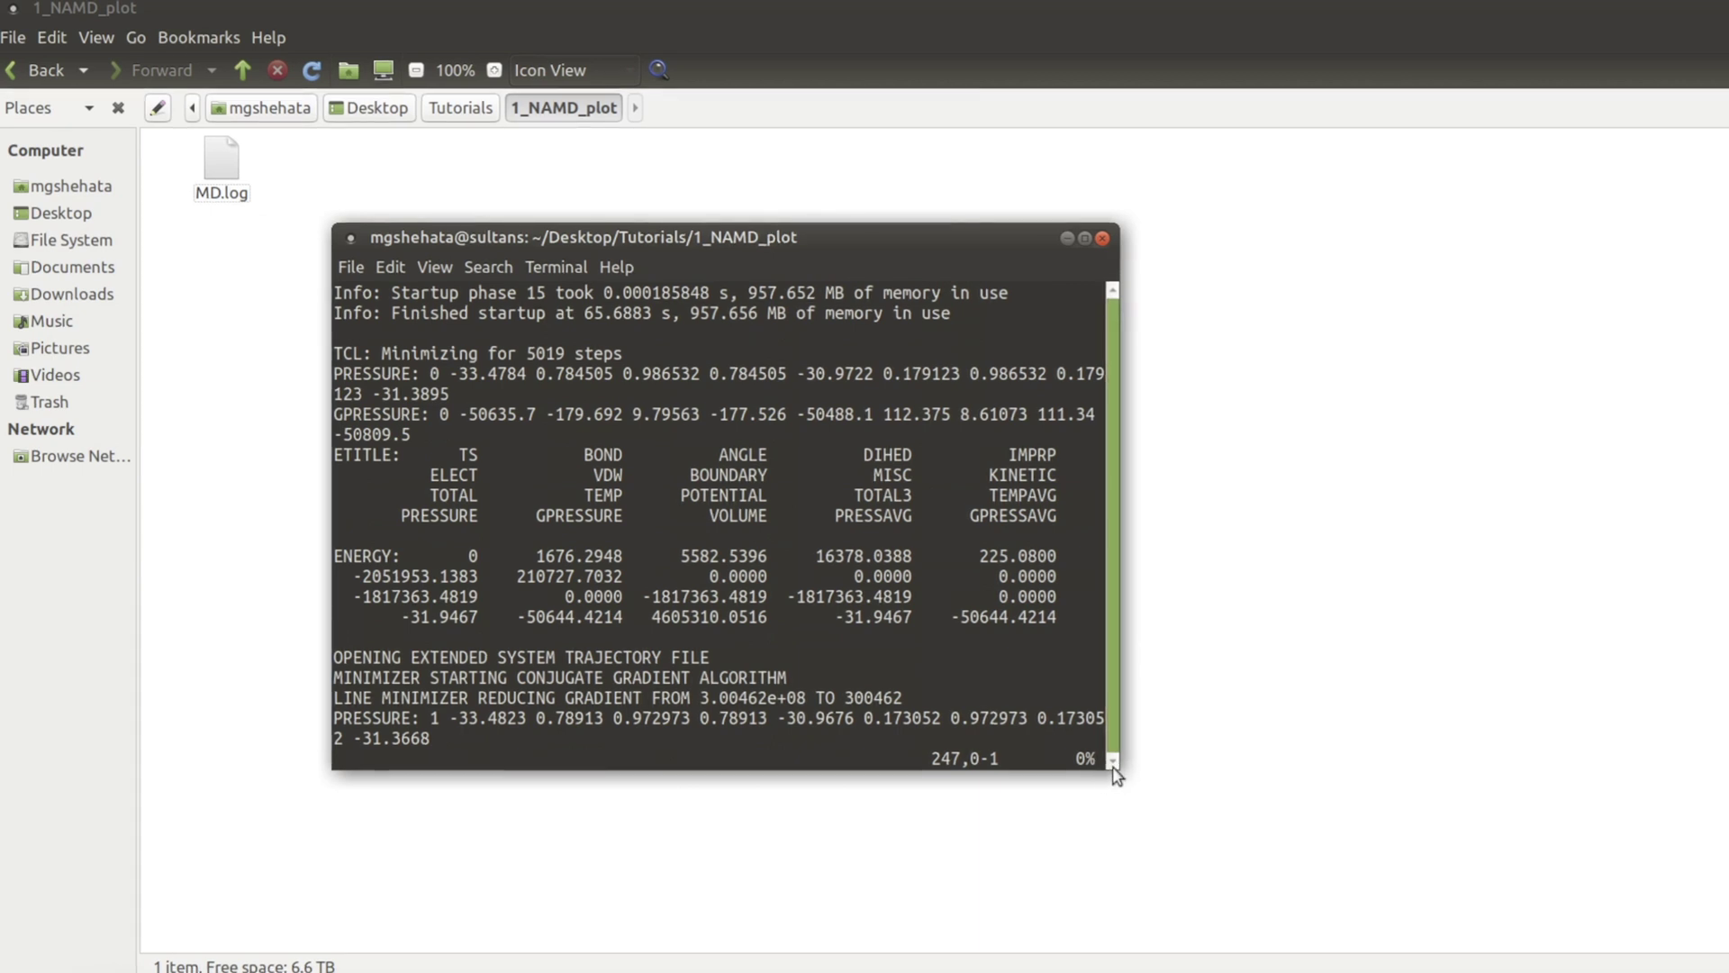
# Widen the terminal and jump to the end of MD.log to see the final step 5019 energies
pyautogui.moveTo(1117, 777); pyautogui.dragTo(1394, 853)
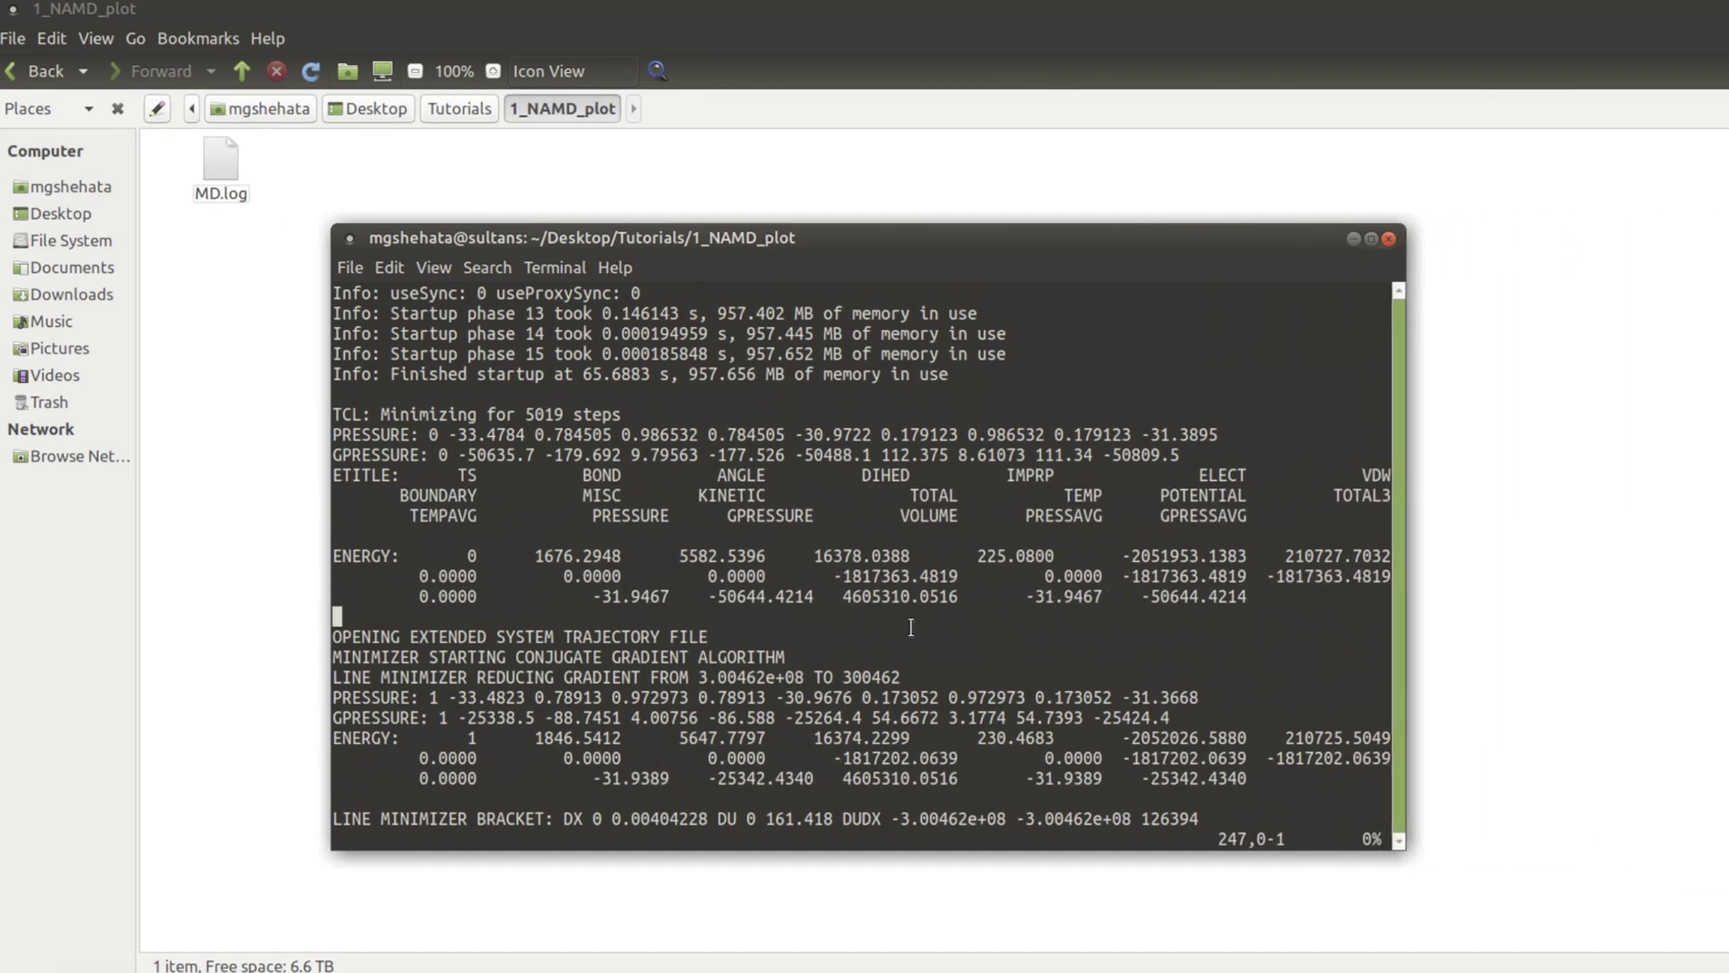
pyautogui.hotkey('shift', 'g')
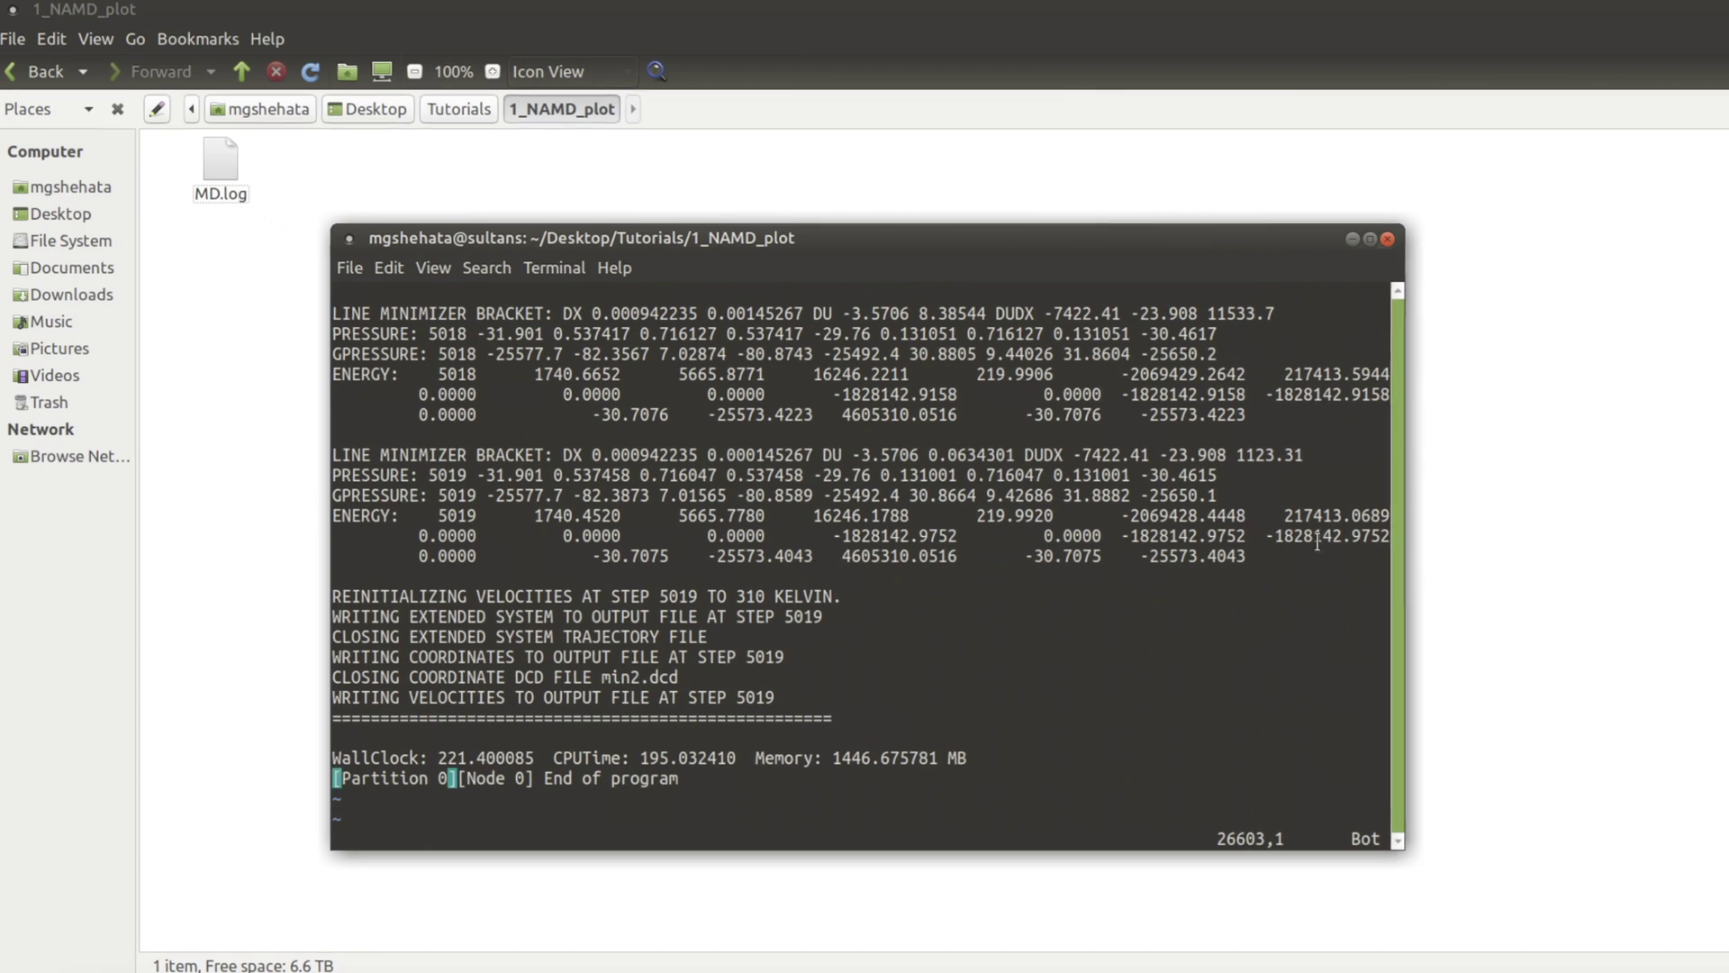
pyautogui.moveTo(1285, 537); pyautogui.dragTo(1333, 537)
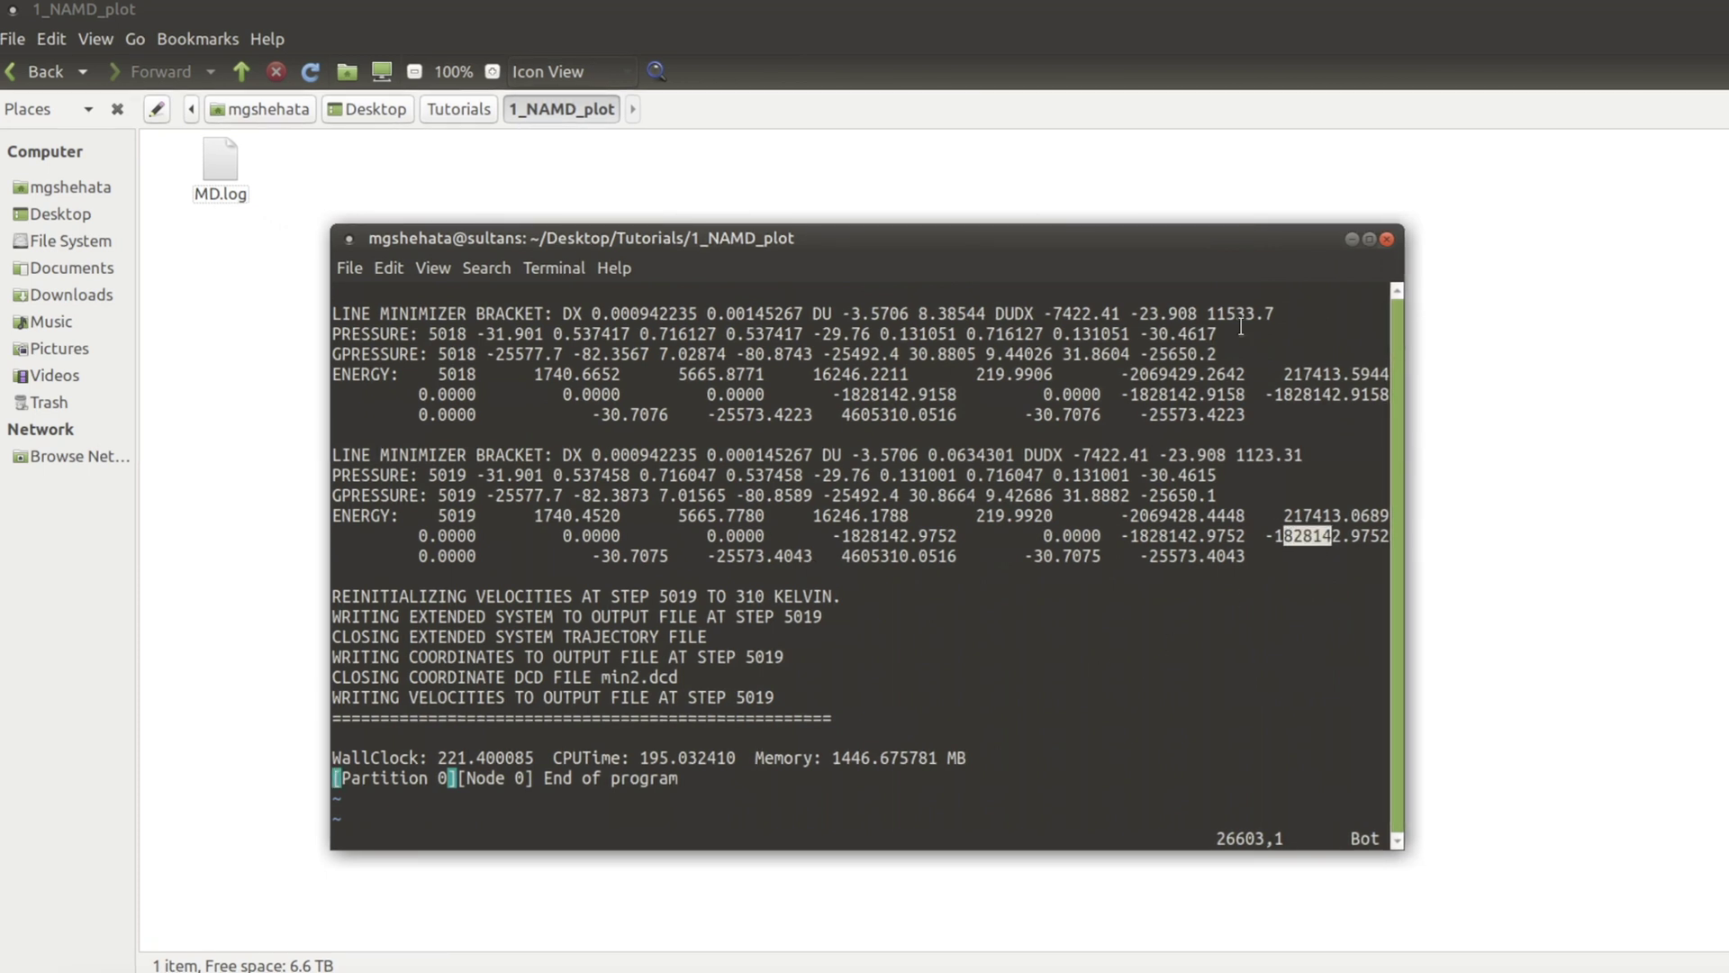
pyautogui.moveTo(955, 243); pyautogui.dragTo(952, 199)
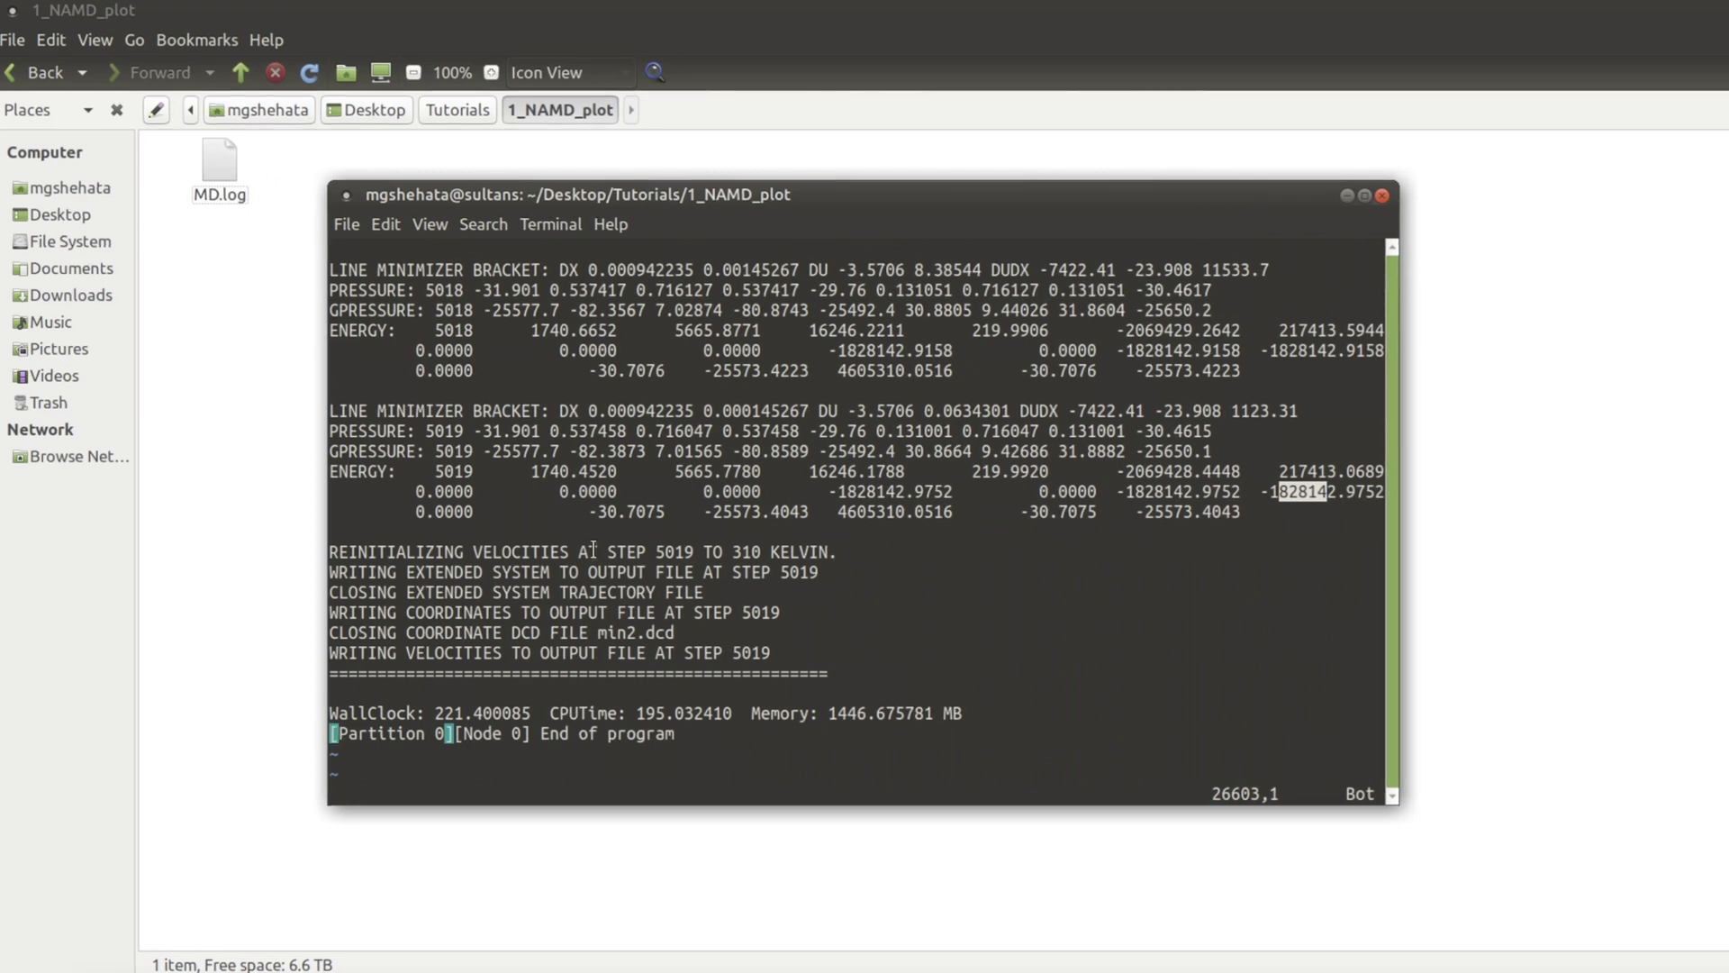
# Quit vi with :q and launch VMD from the terminal with 'vmd'
pyautogui.write(':q!')
pyautogui.press('Return')
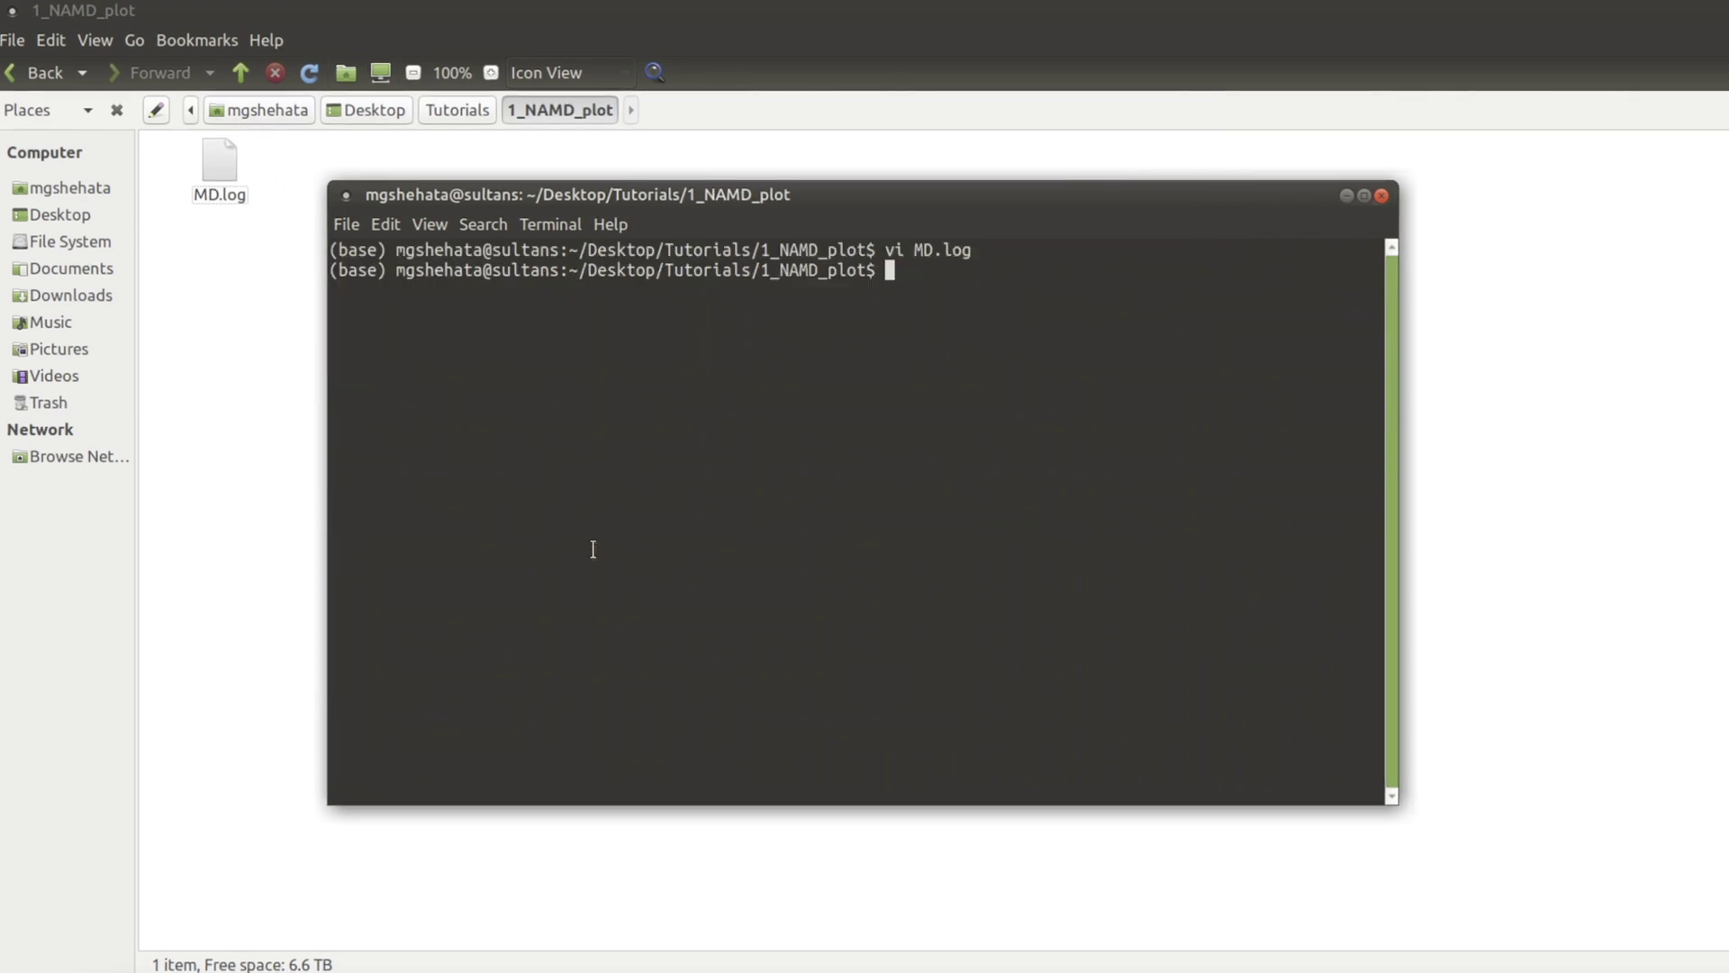
pyautogui.write('vmd')
pyautogui.press('Return')
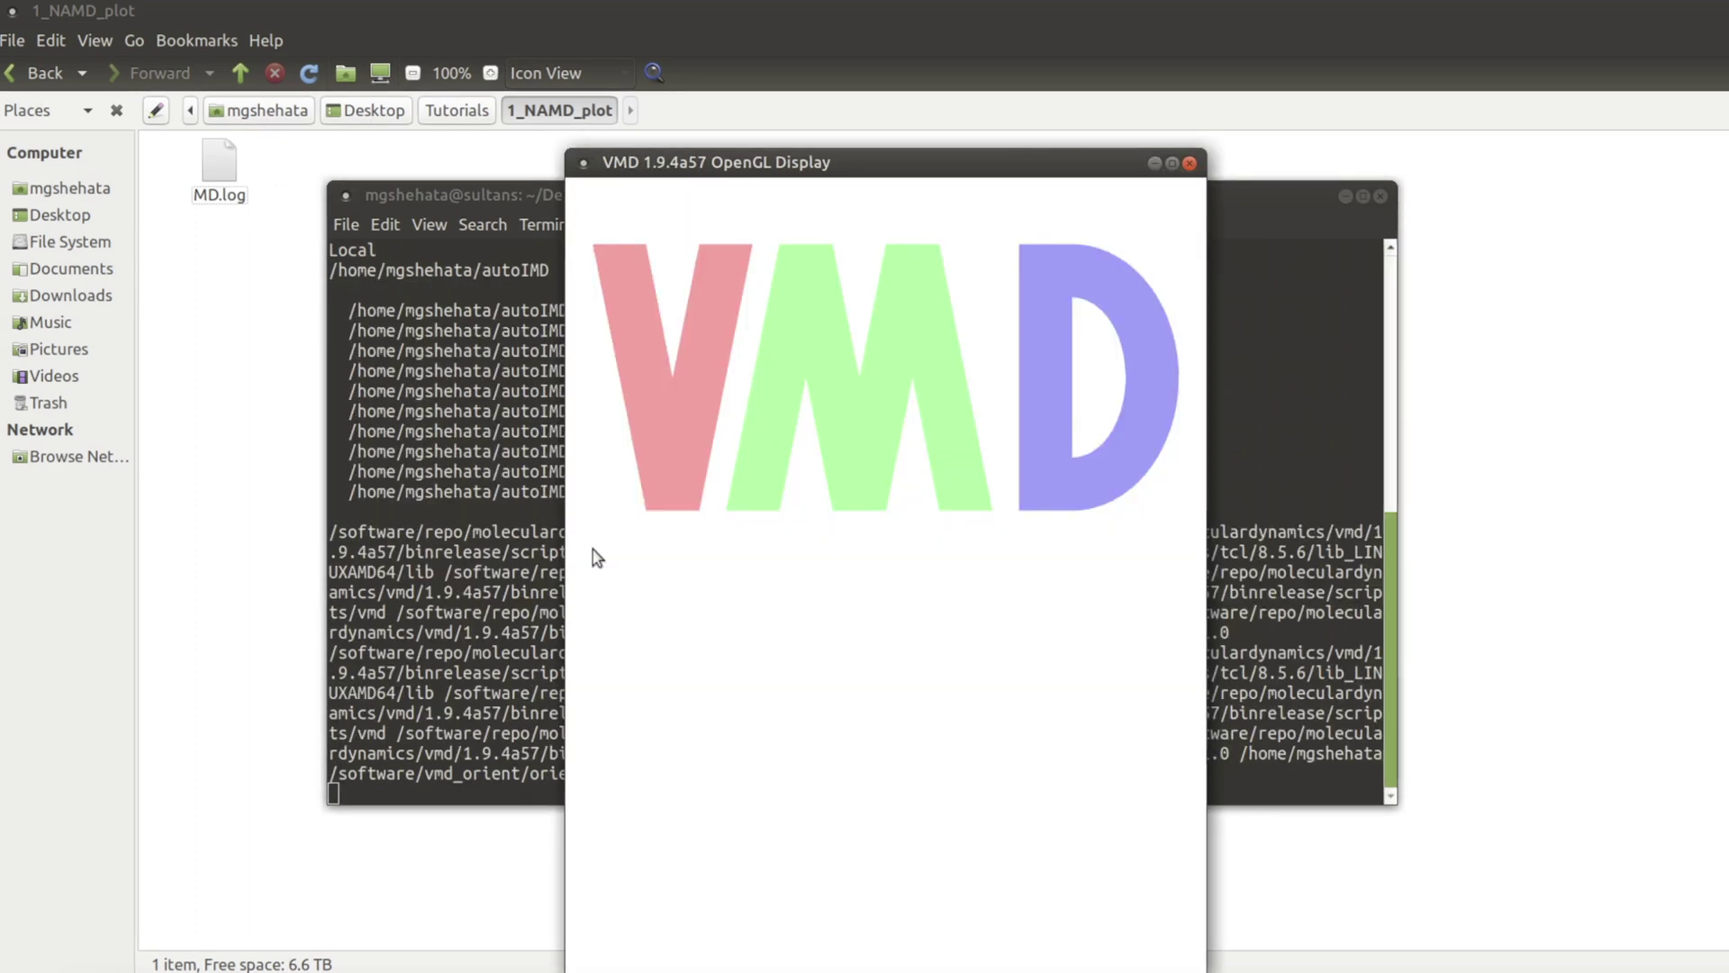
# Open the NAMD Plot tool from Extensions > Analysis, closing the mistakenly opened NetworkView
pyautogui.click(329, 171)
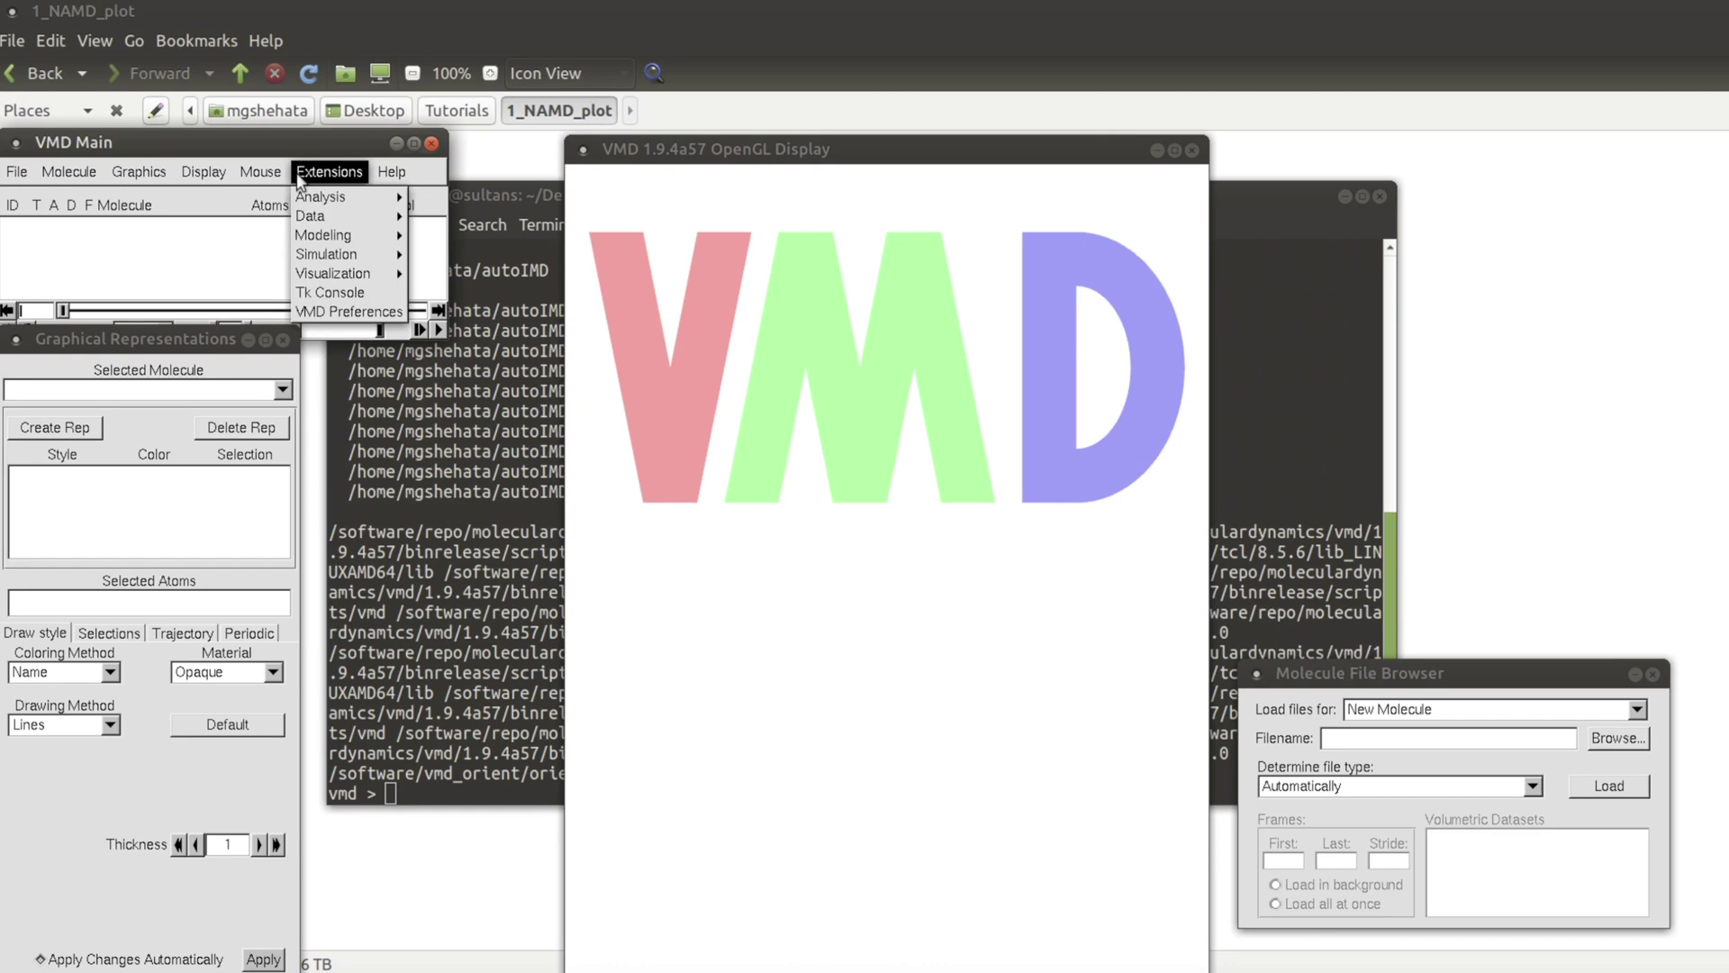
pyautogui.moveTo(356, 198)
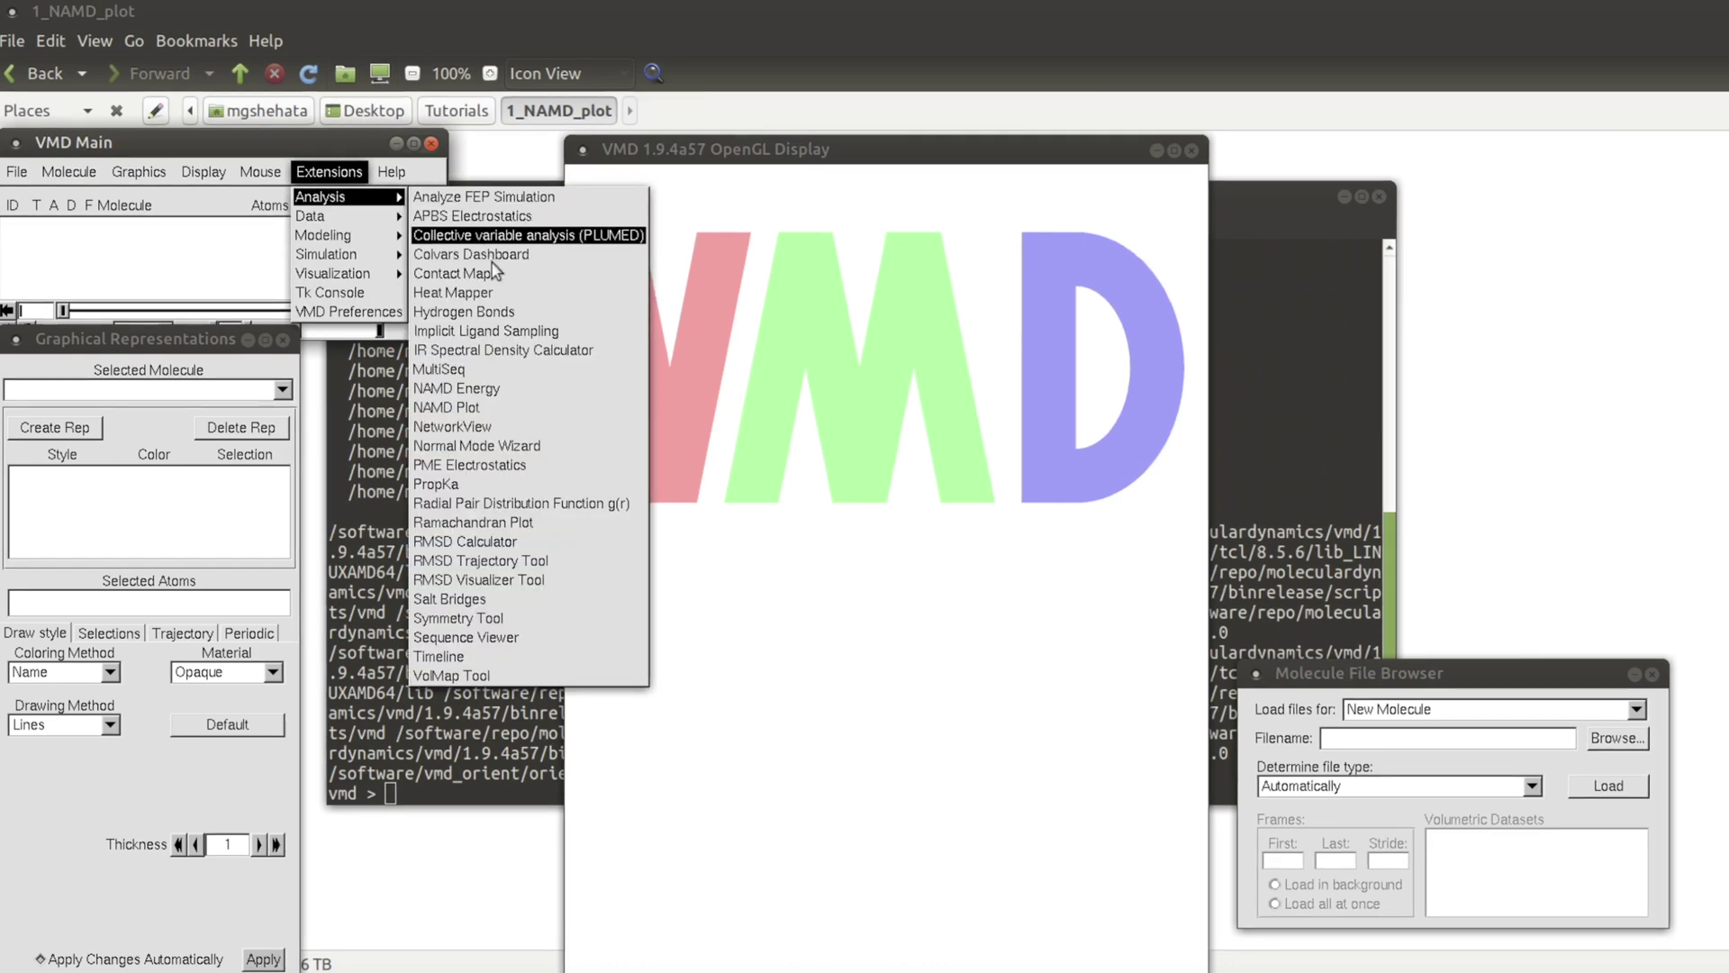
pyautogui.click(459, 426)
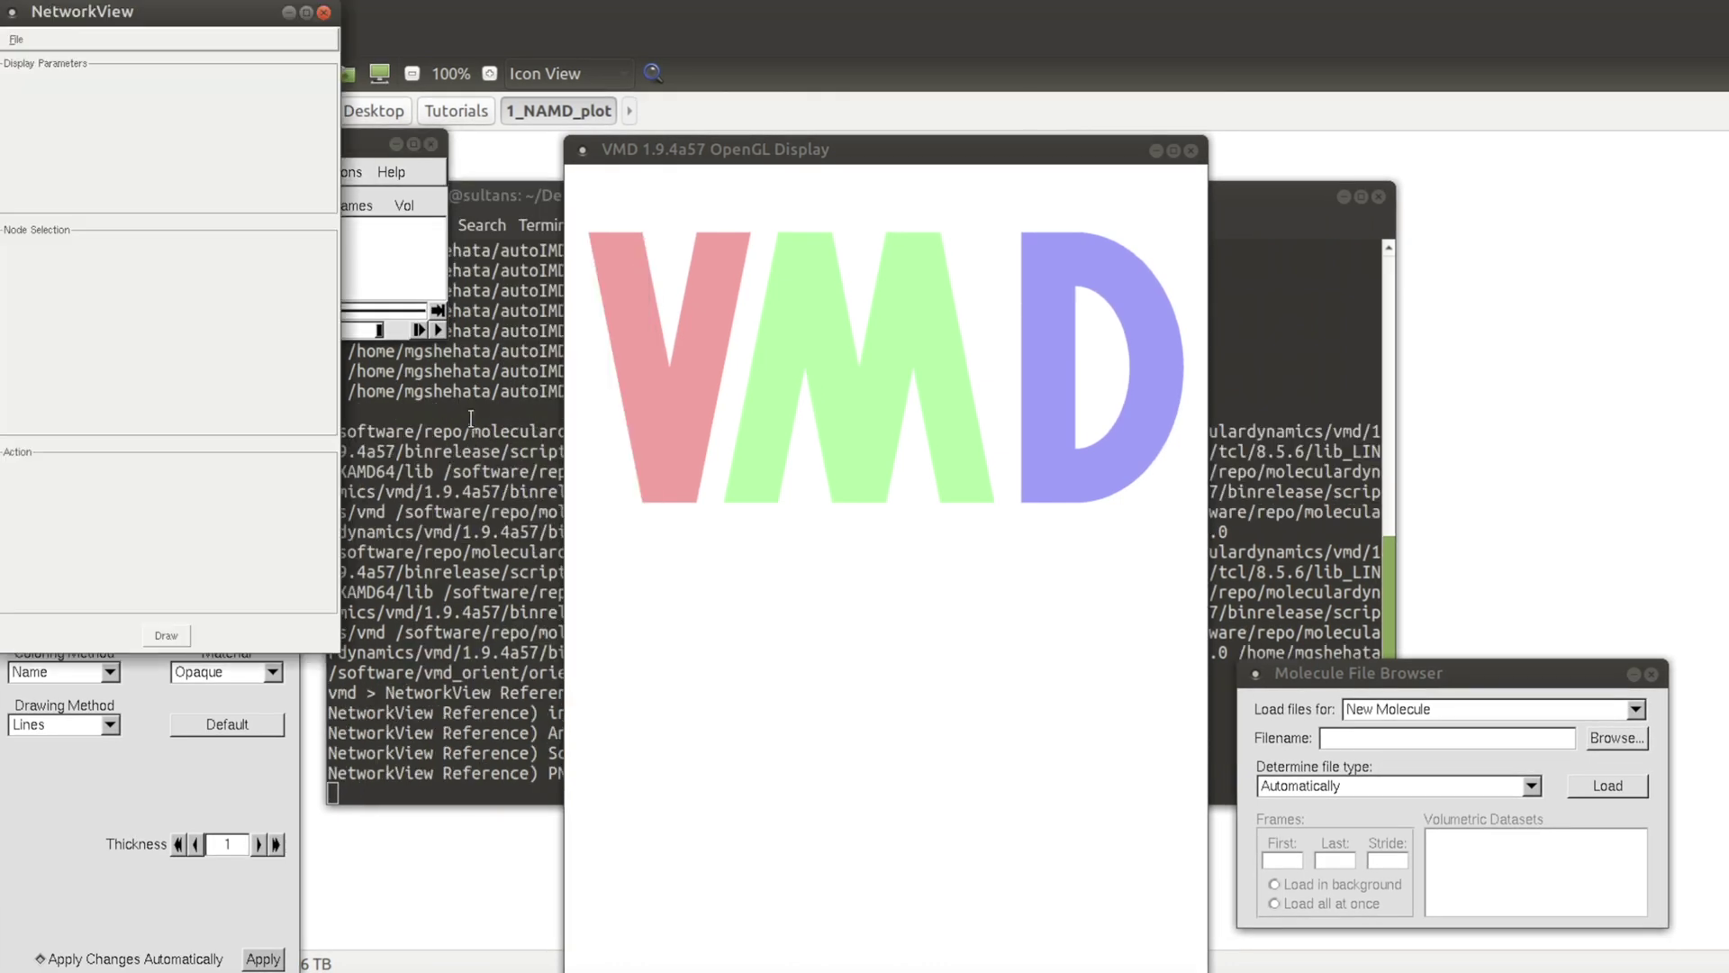
pyautogui.click(323, 12)
pyautogui.click(329, 171)
pyautogui.moveTo(343, 197)
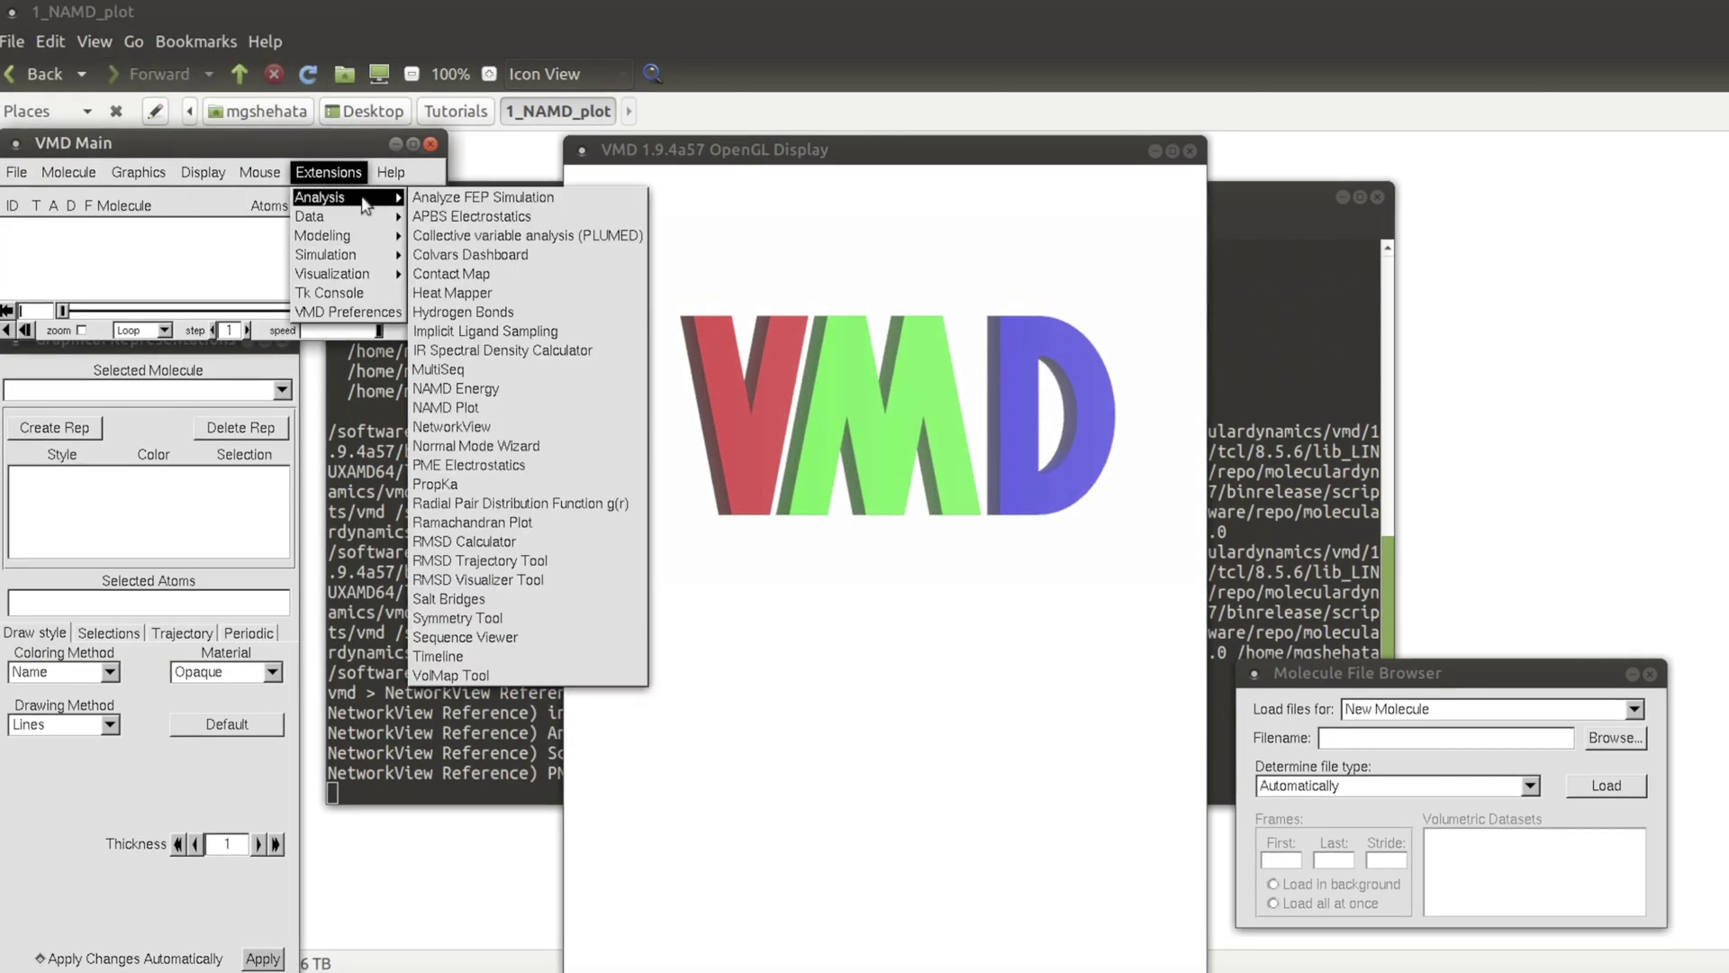
pyautogui.click(508, 407)
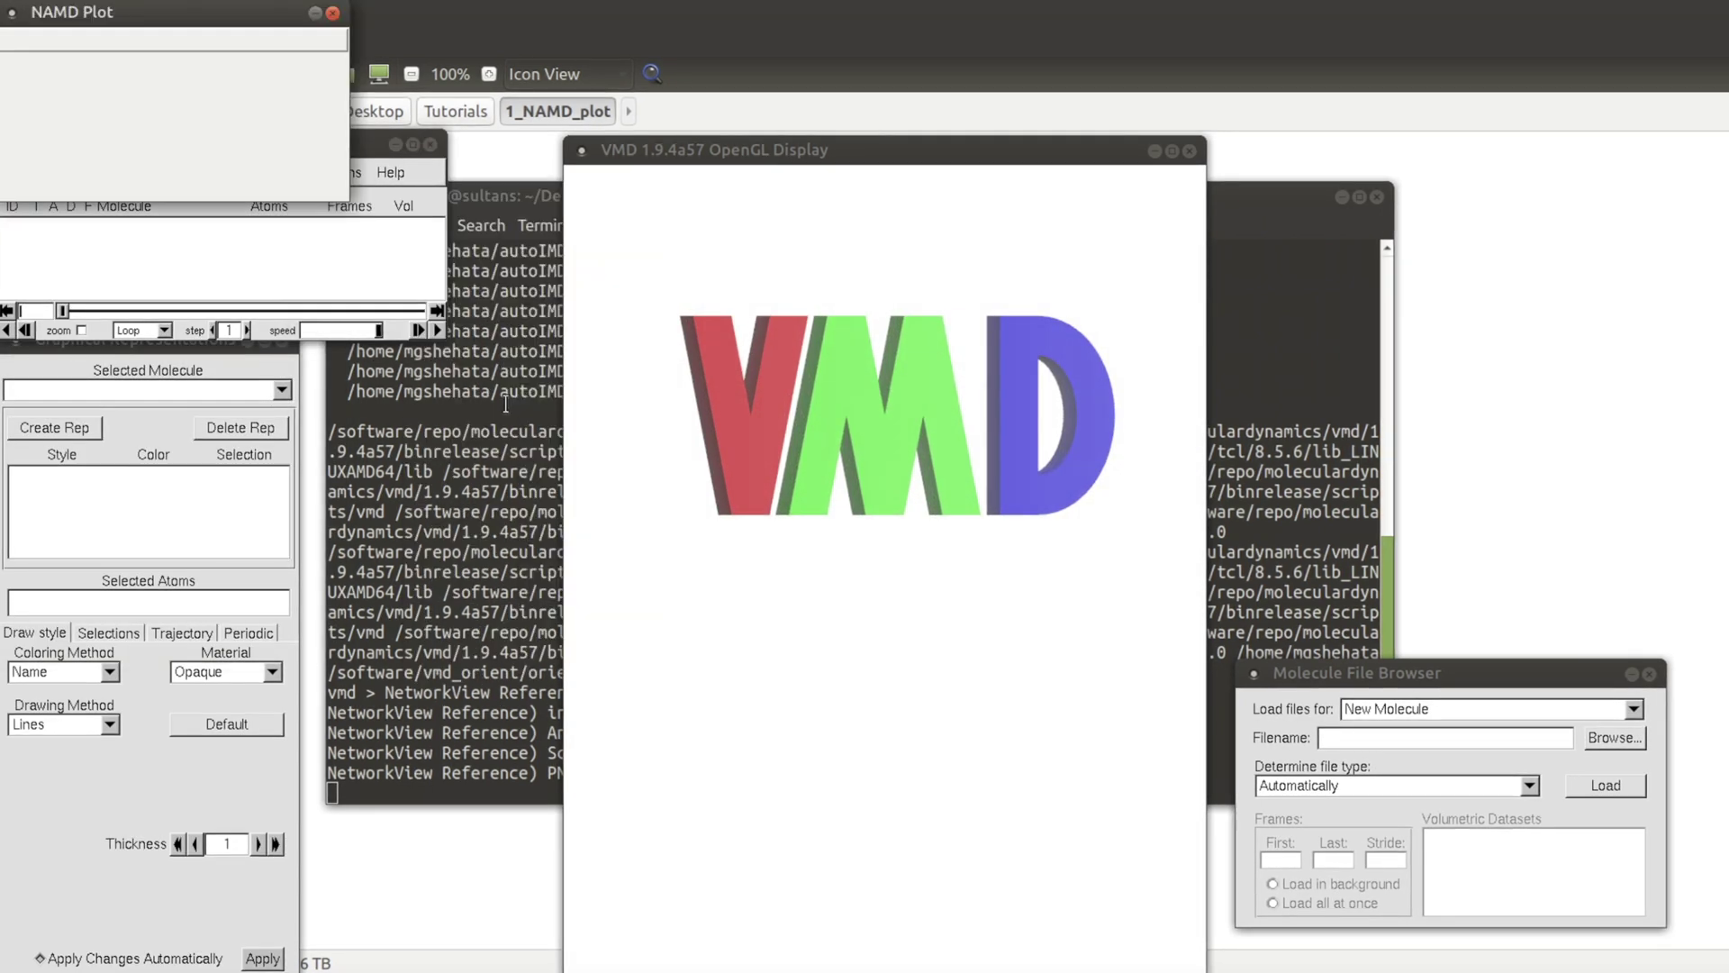
pyautogui.click(1297, 280)
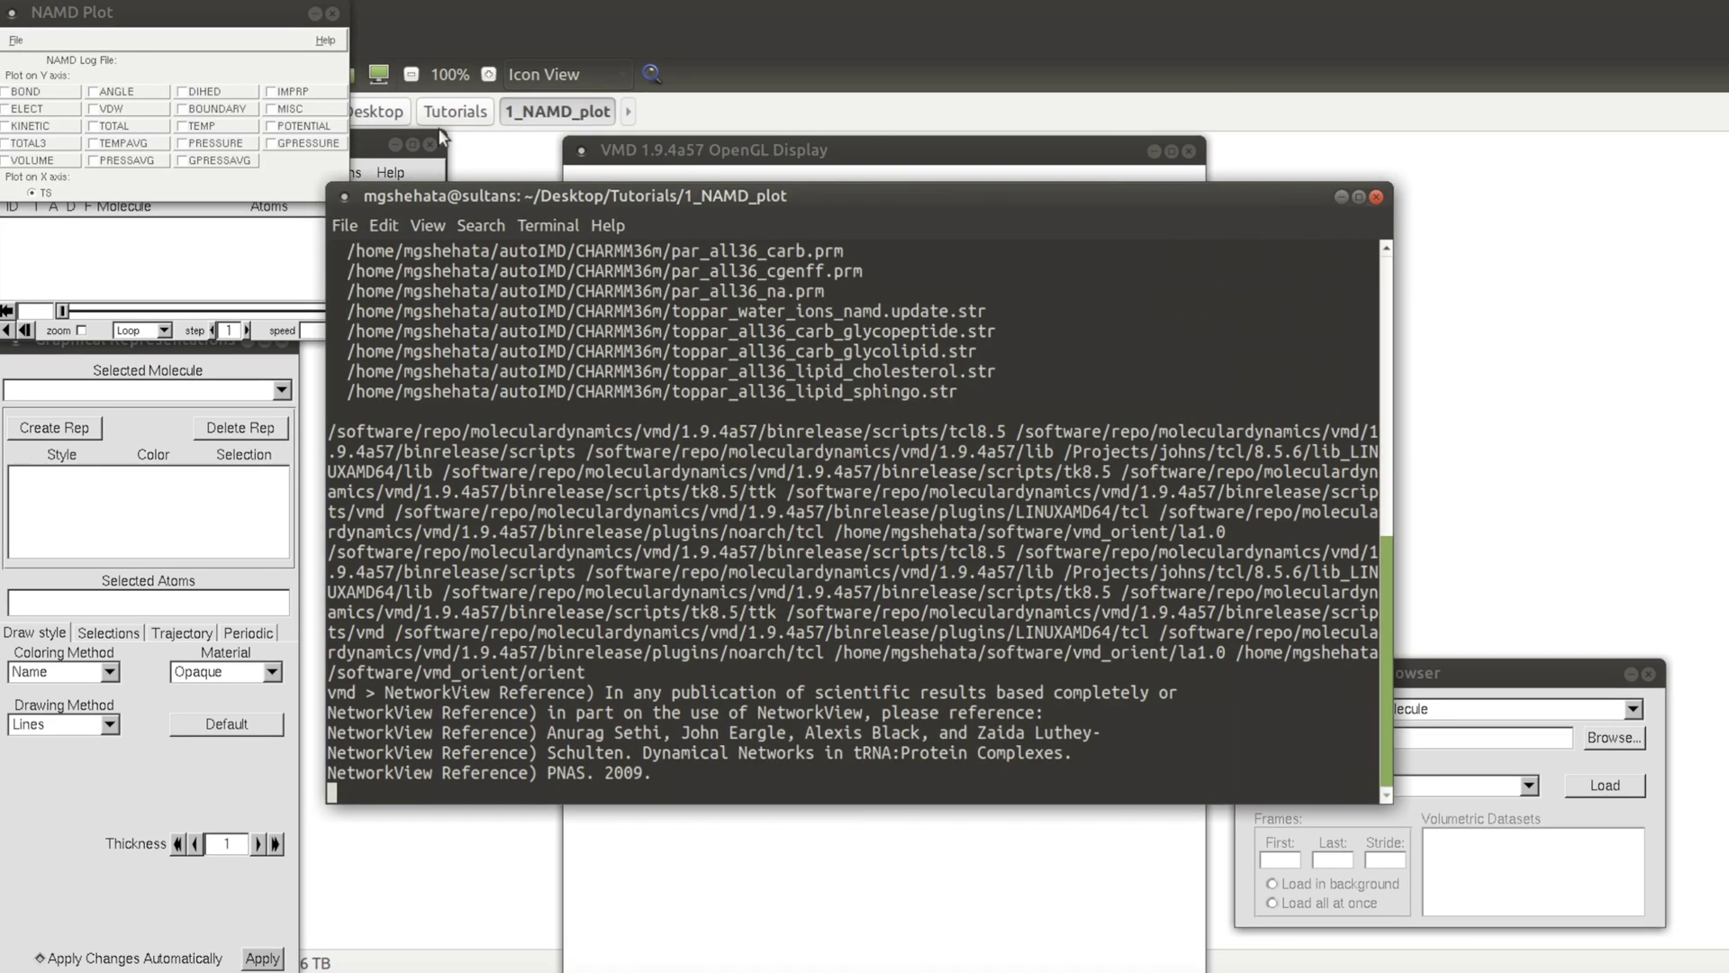
# Check POTENTIAL, load MD.log as the NAMD log file, and plot POTENTIAL versus timestep
pyautogui.moveTo(232, 11); pyautogui.dragTo(734, 212)
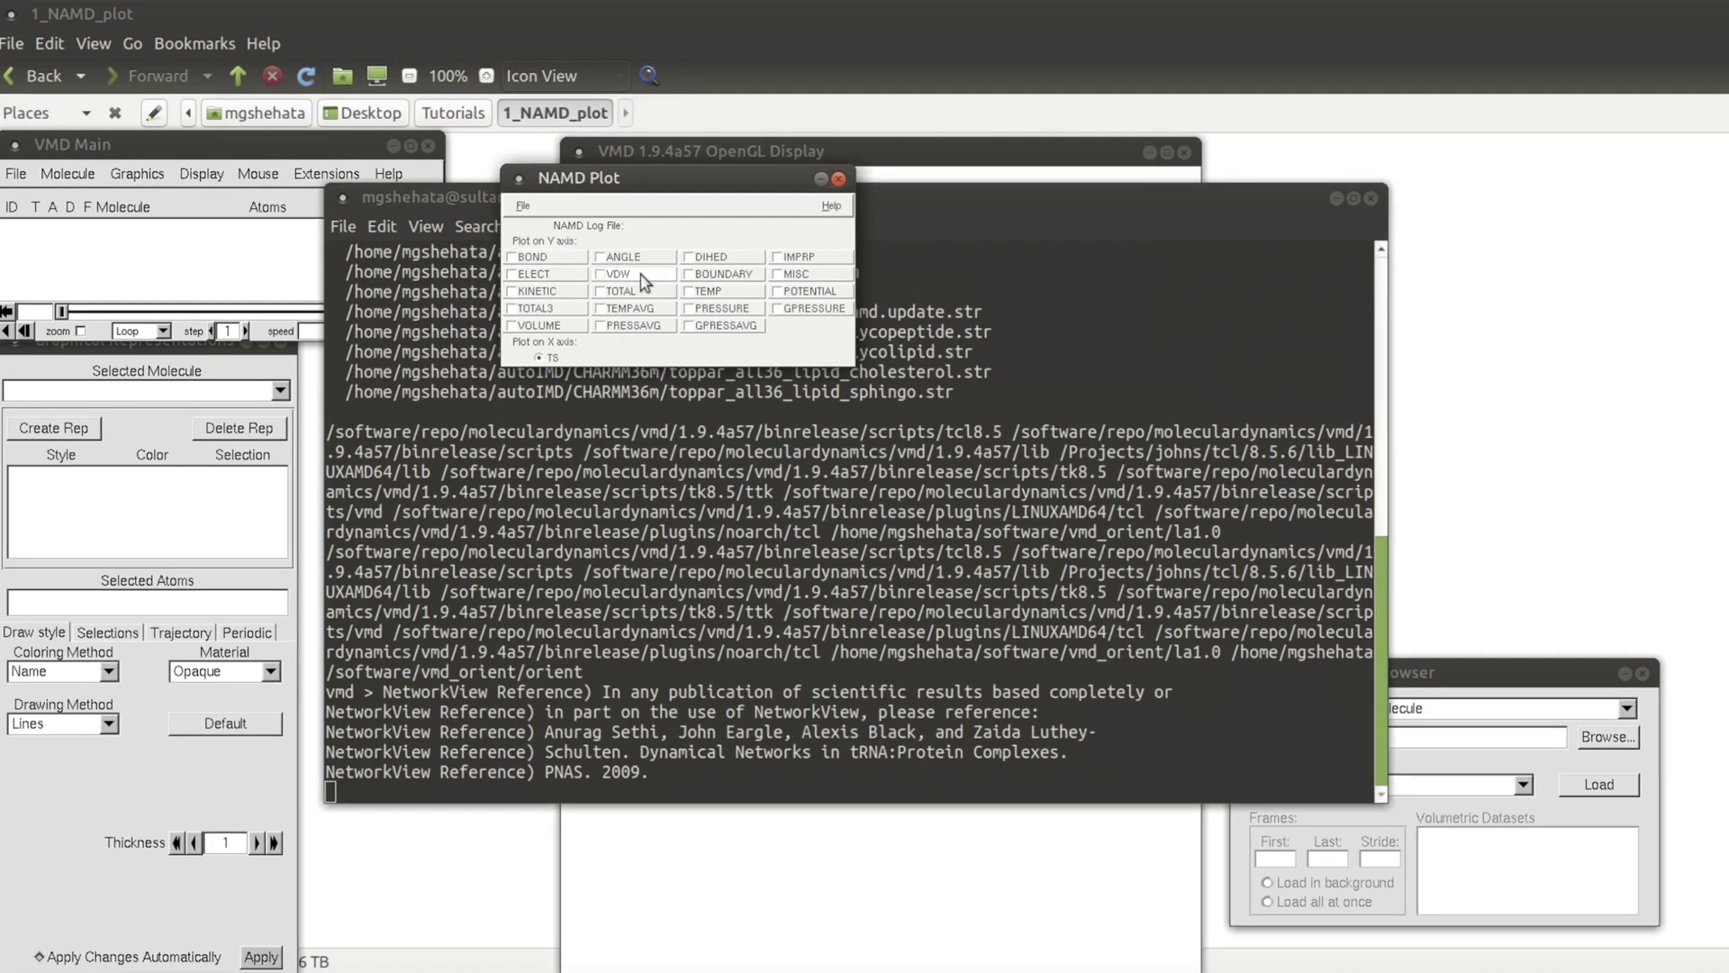
pyautogui.click(778, 291)
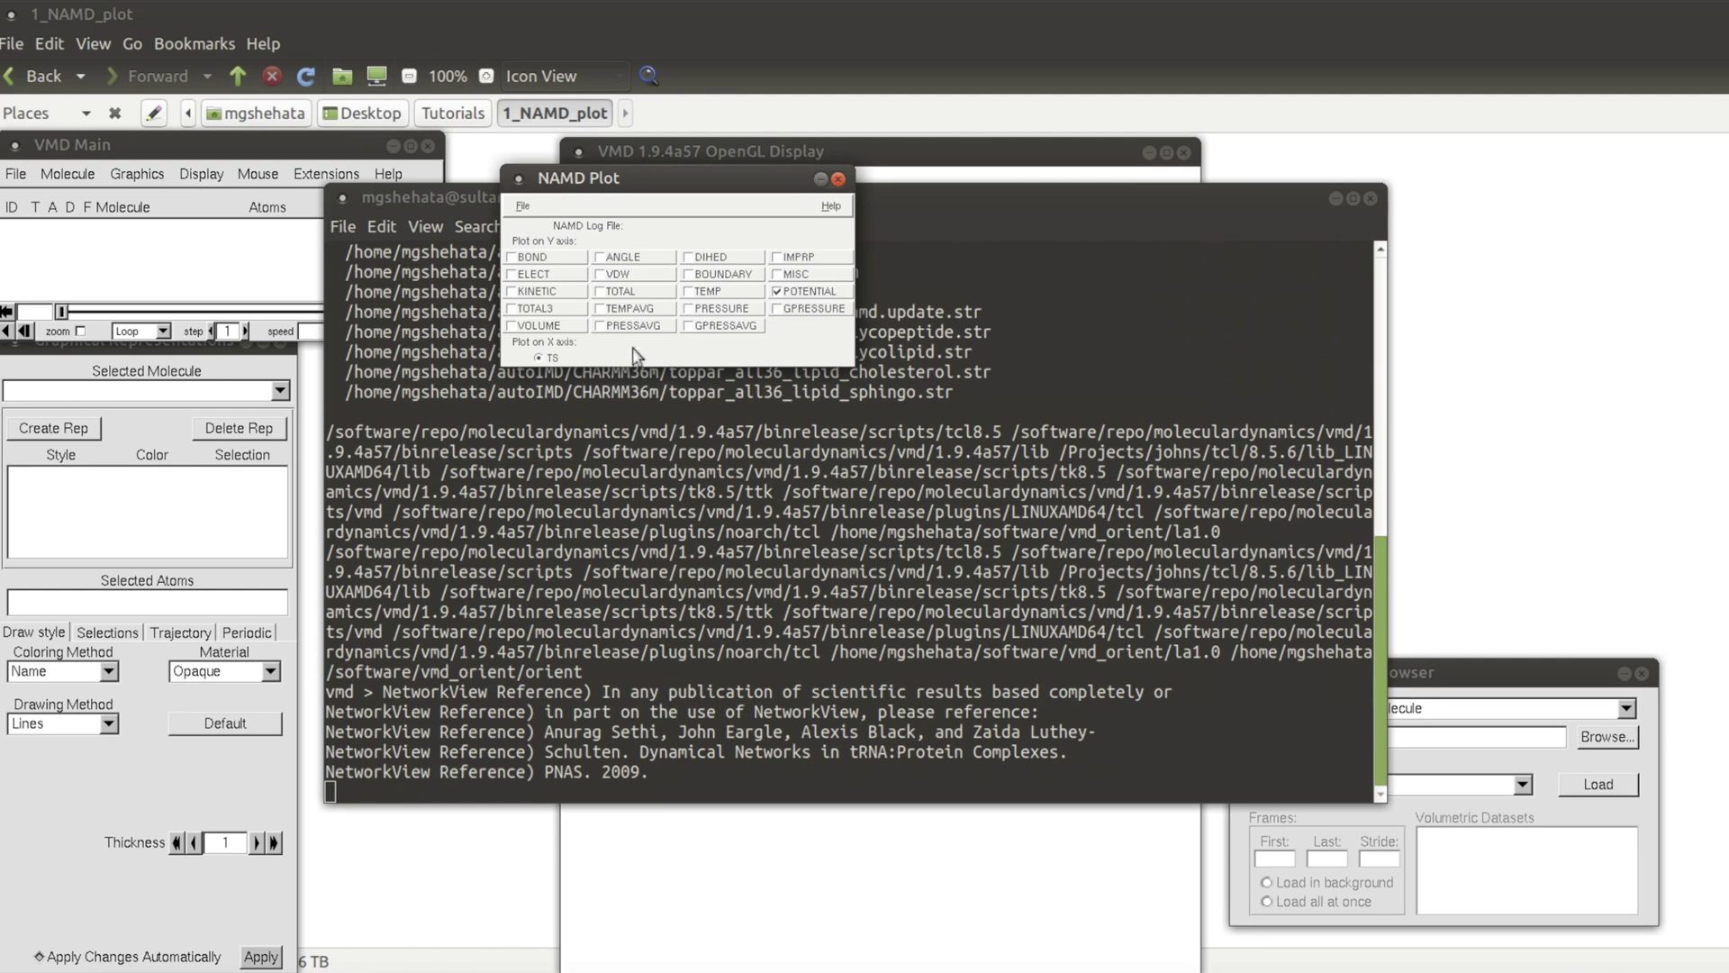
pyautogui.click(523, 206)
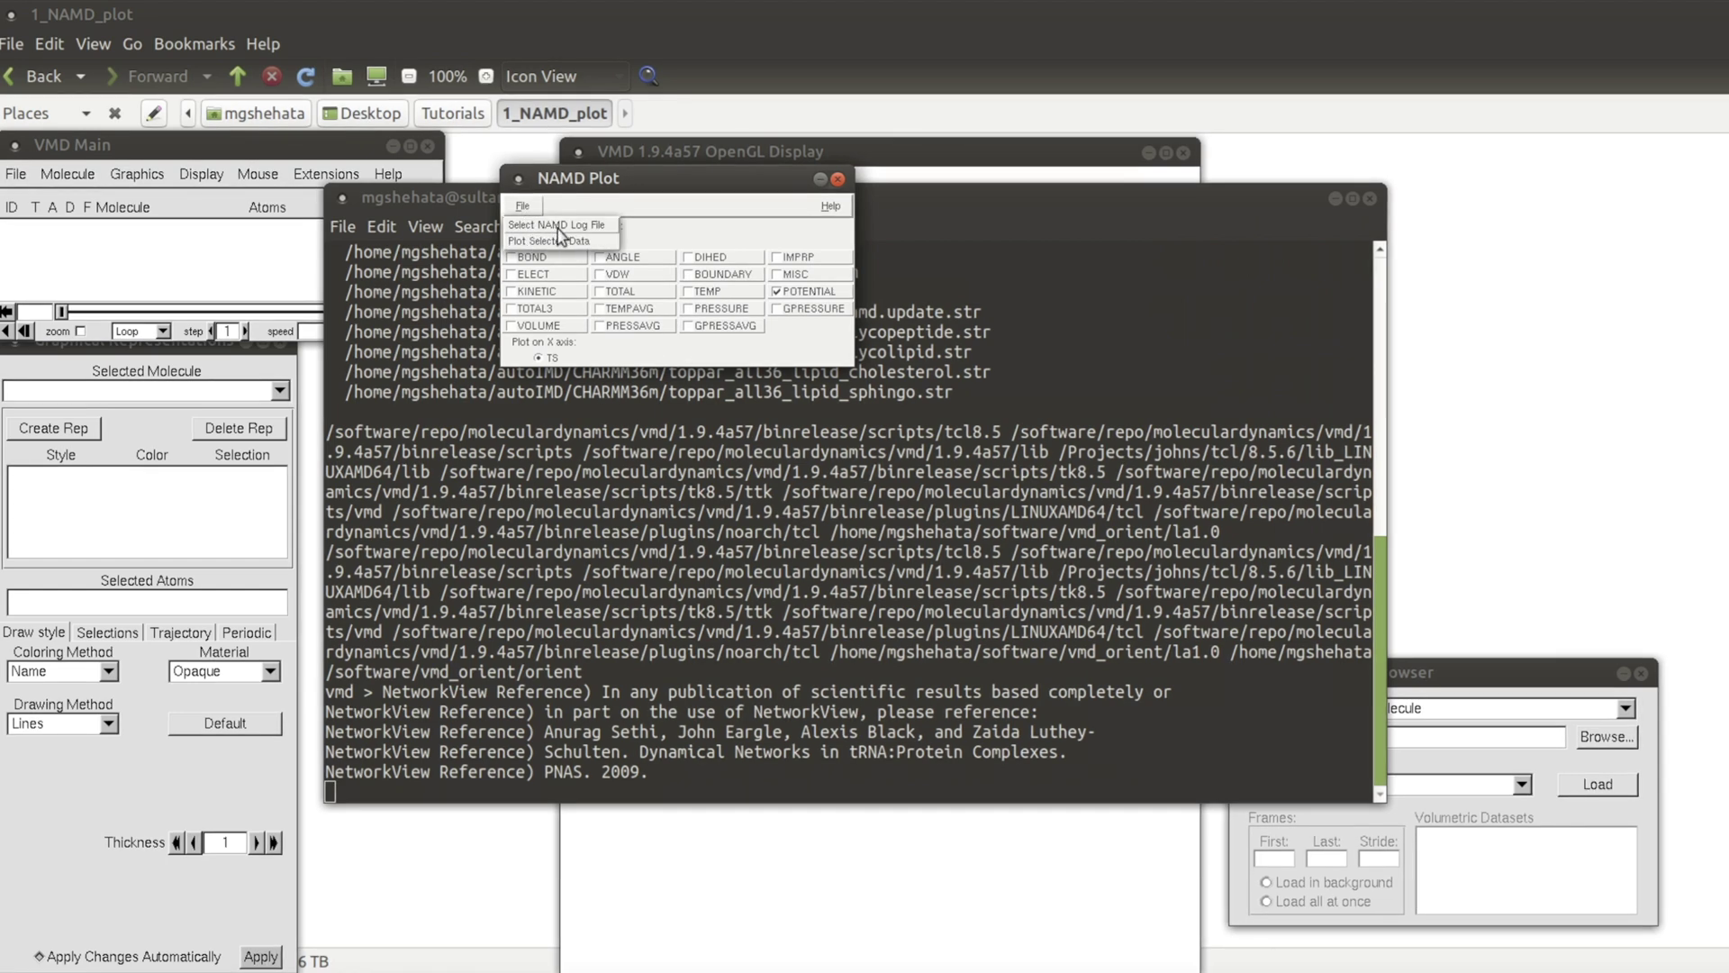
pyautogui.click(561, 226)
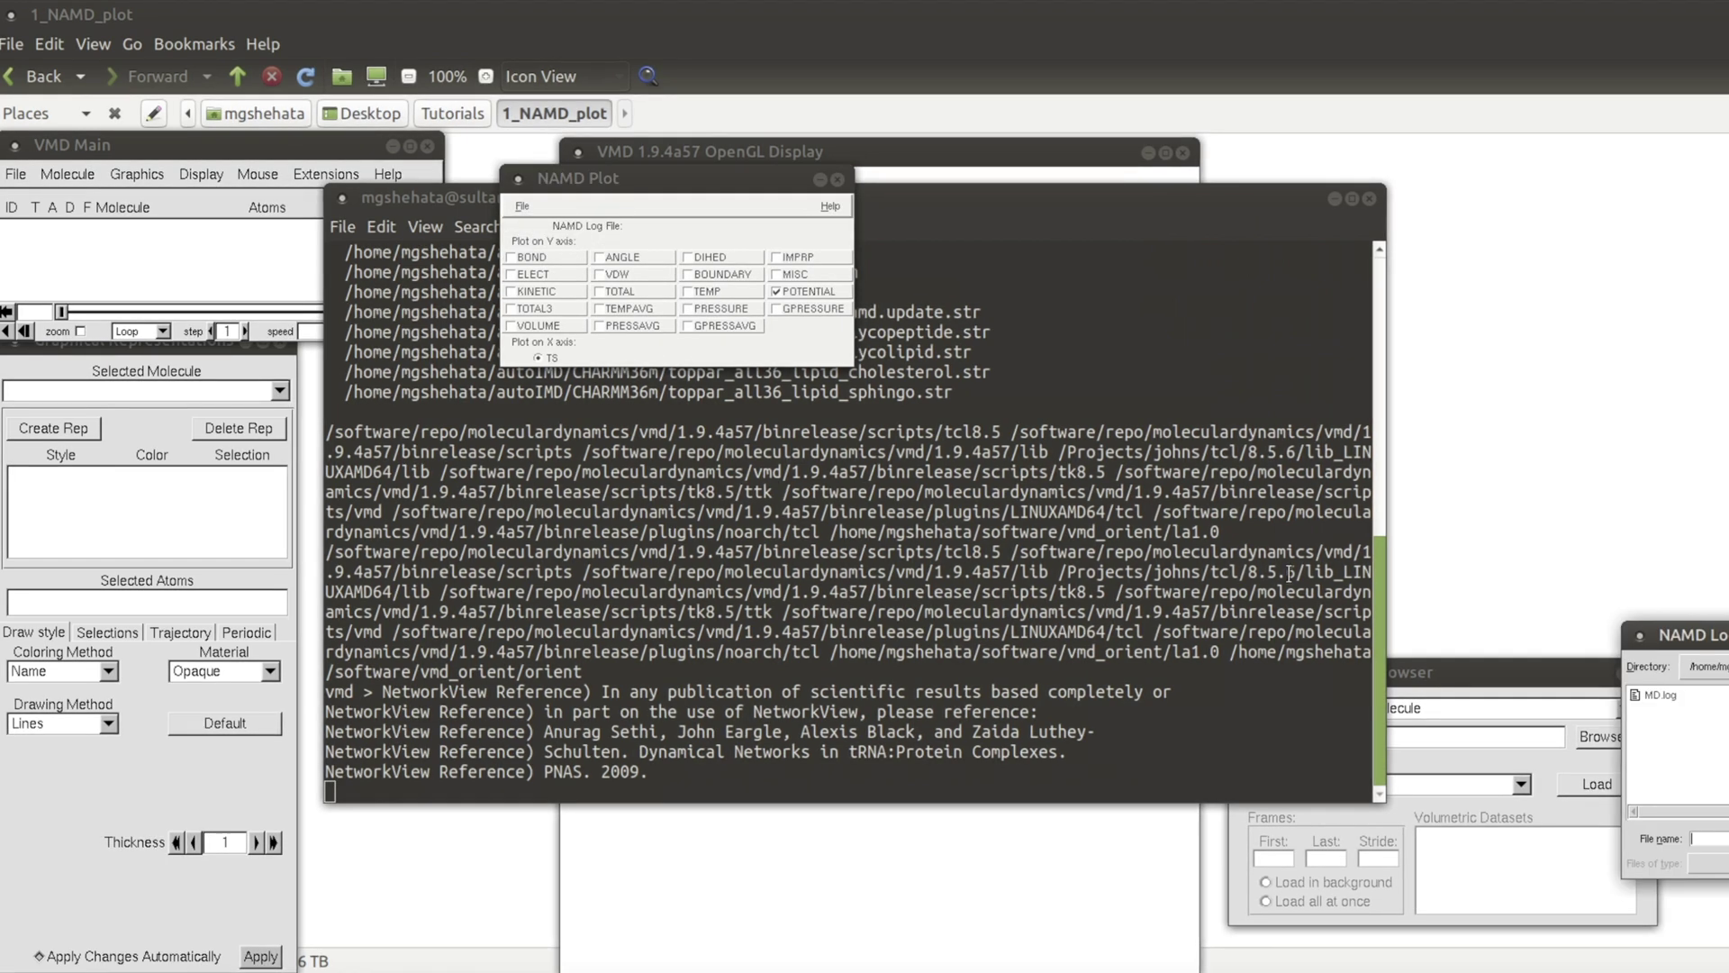
pyautogui.moveTo(1677, 649); pyautogui.dragTo(869, 446)
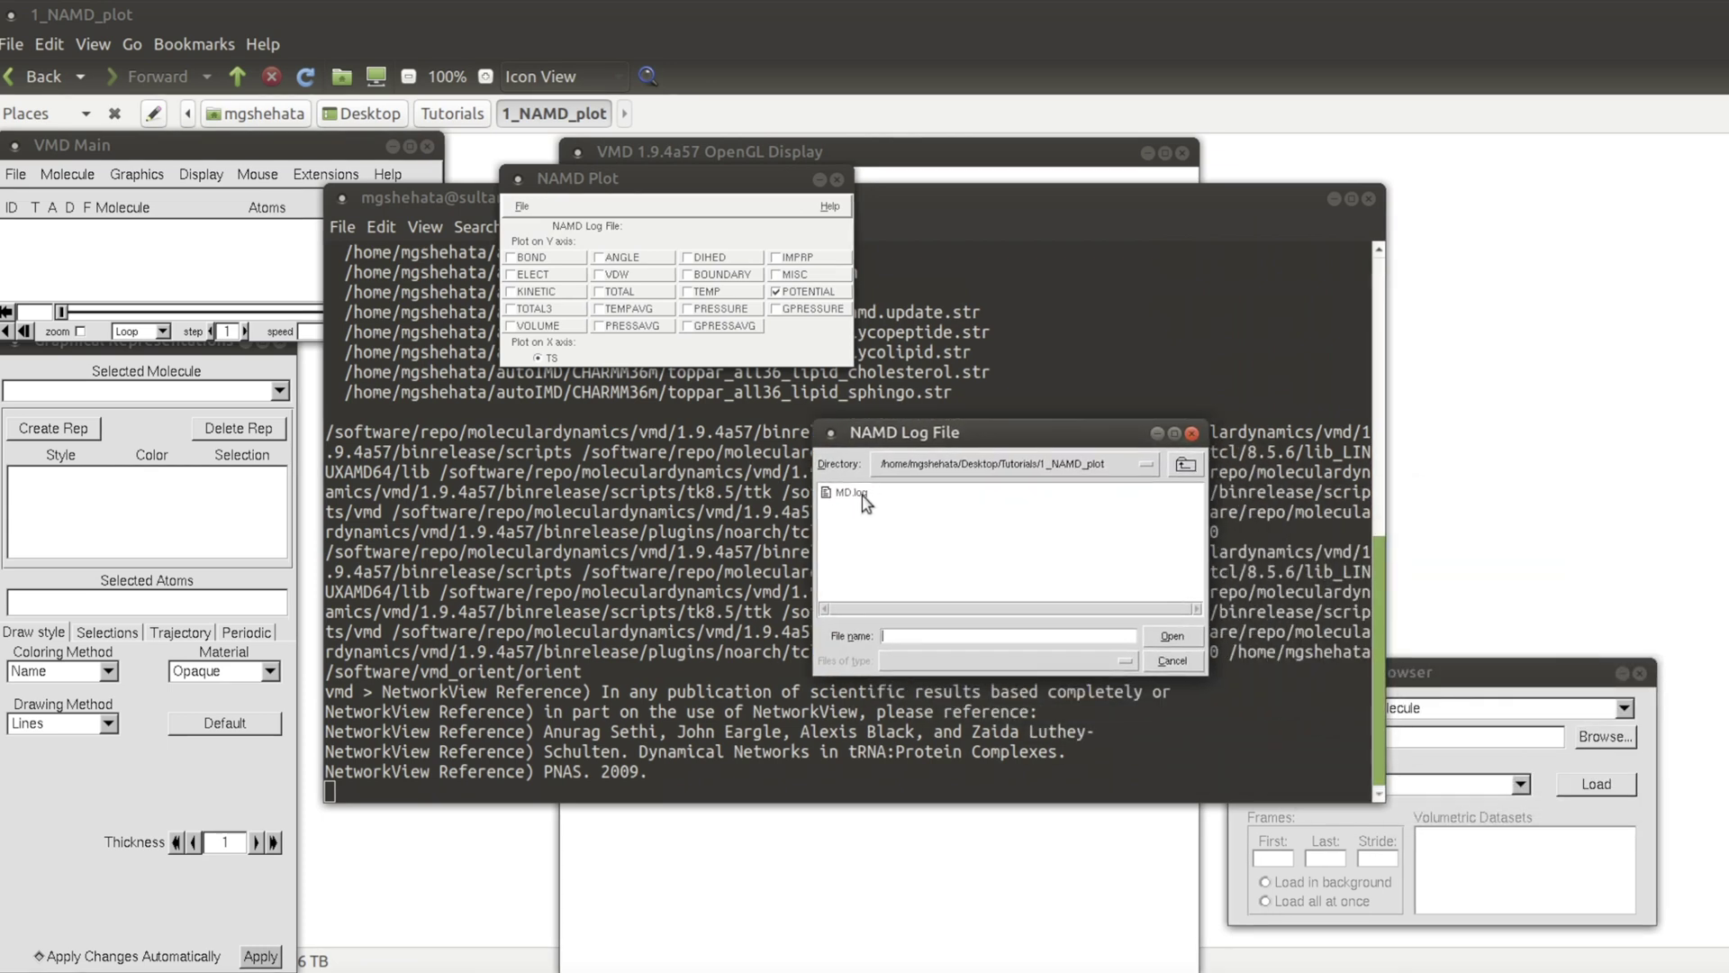
pyautogui.doubleClick(851, 494)
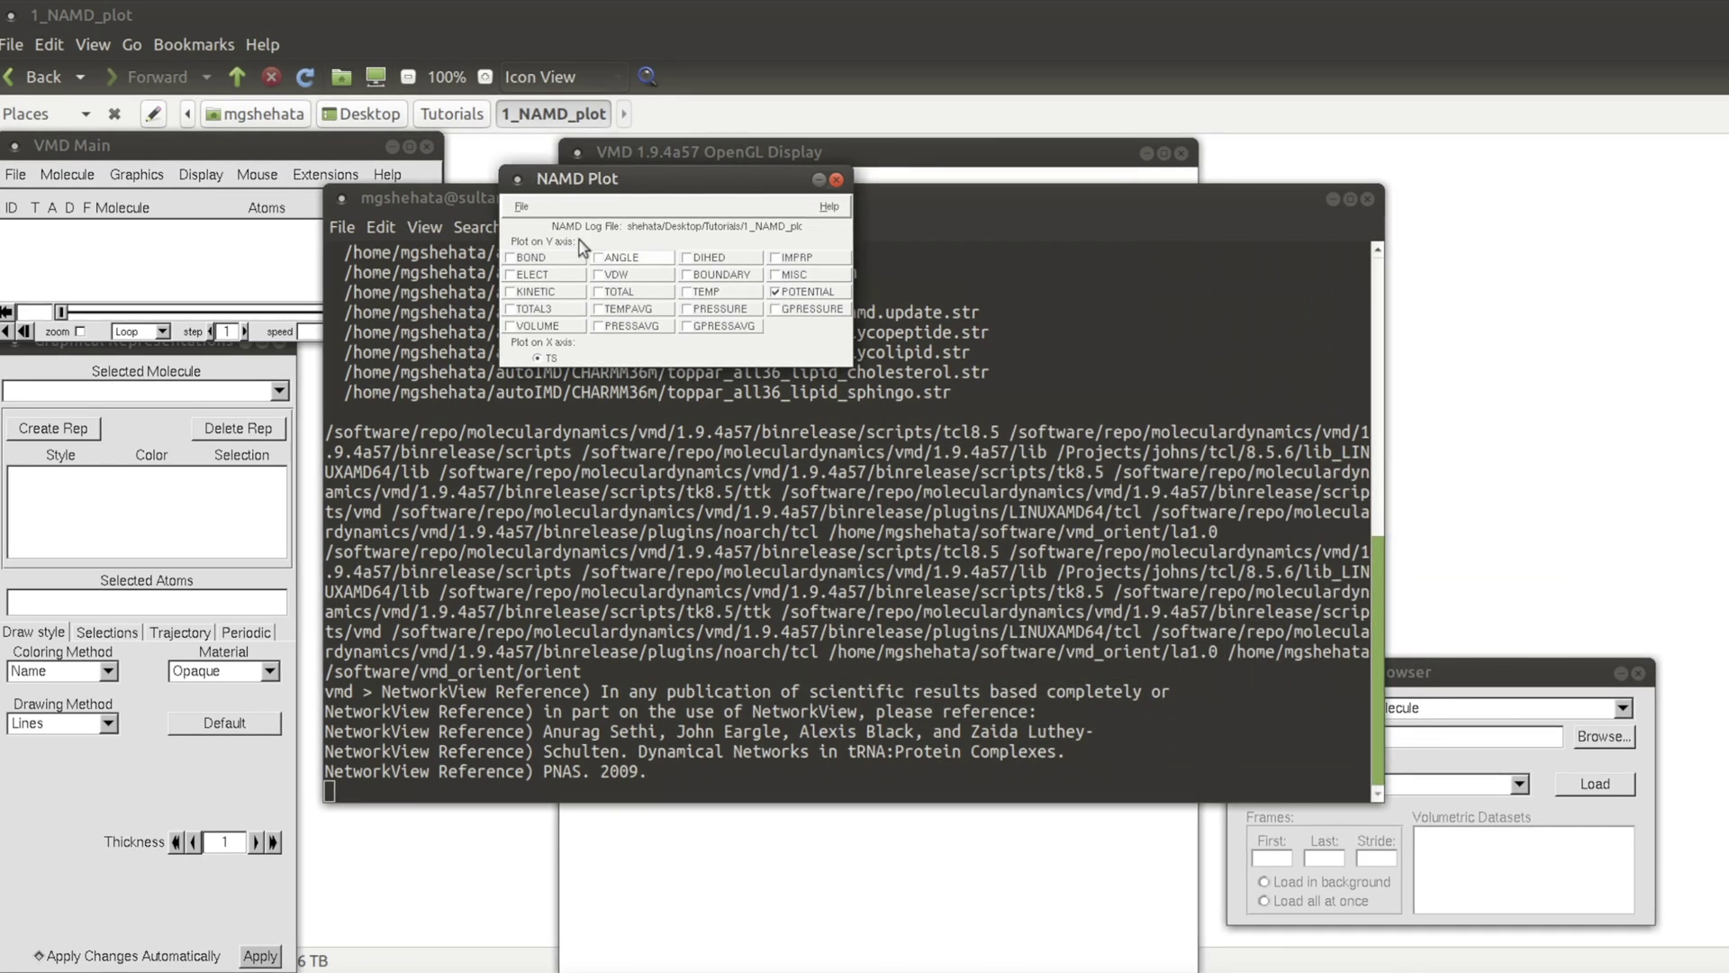
pyautogui.click(522, 208)
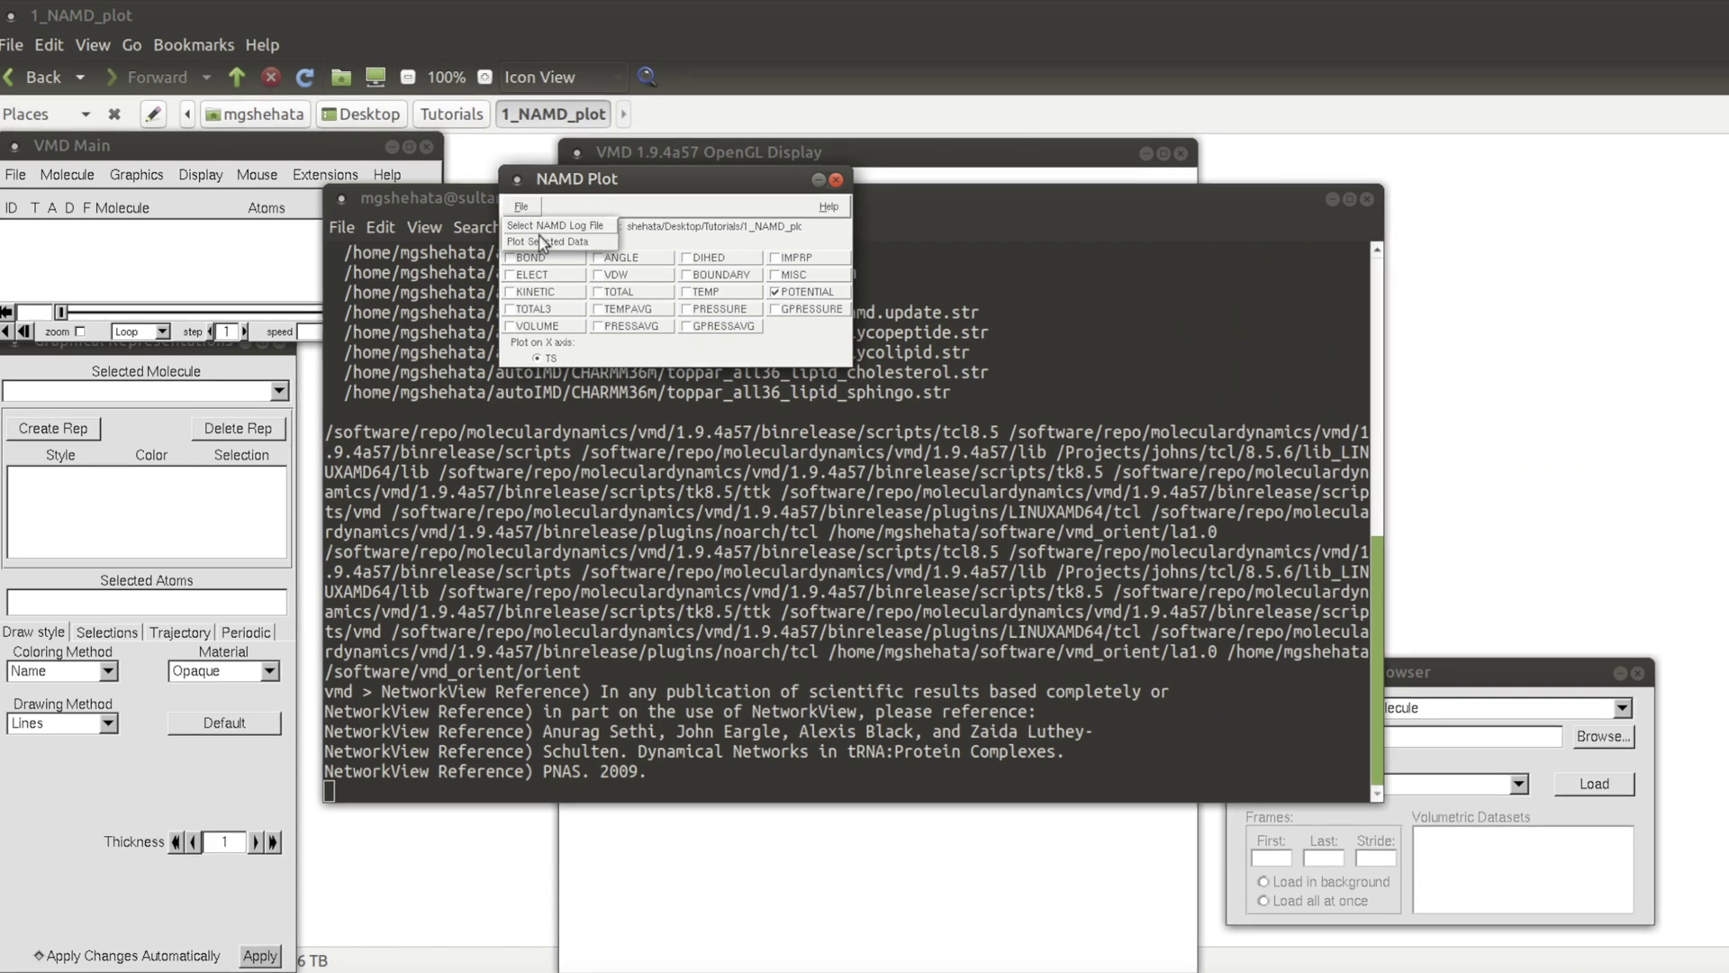
pyautogui.click(538, 241)
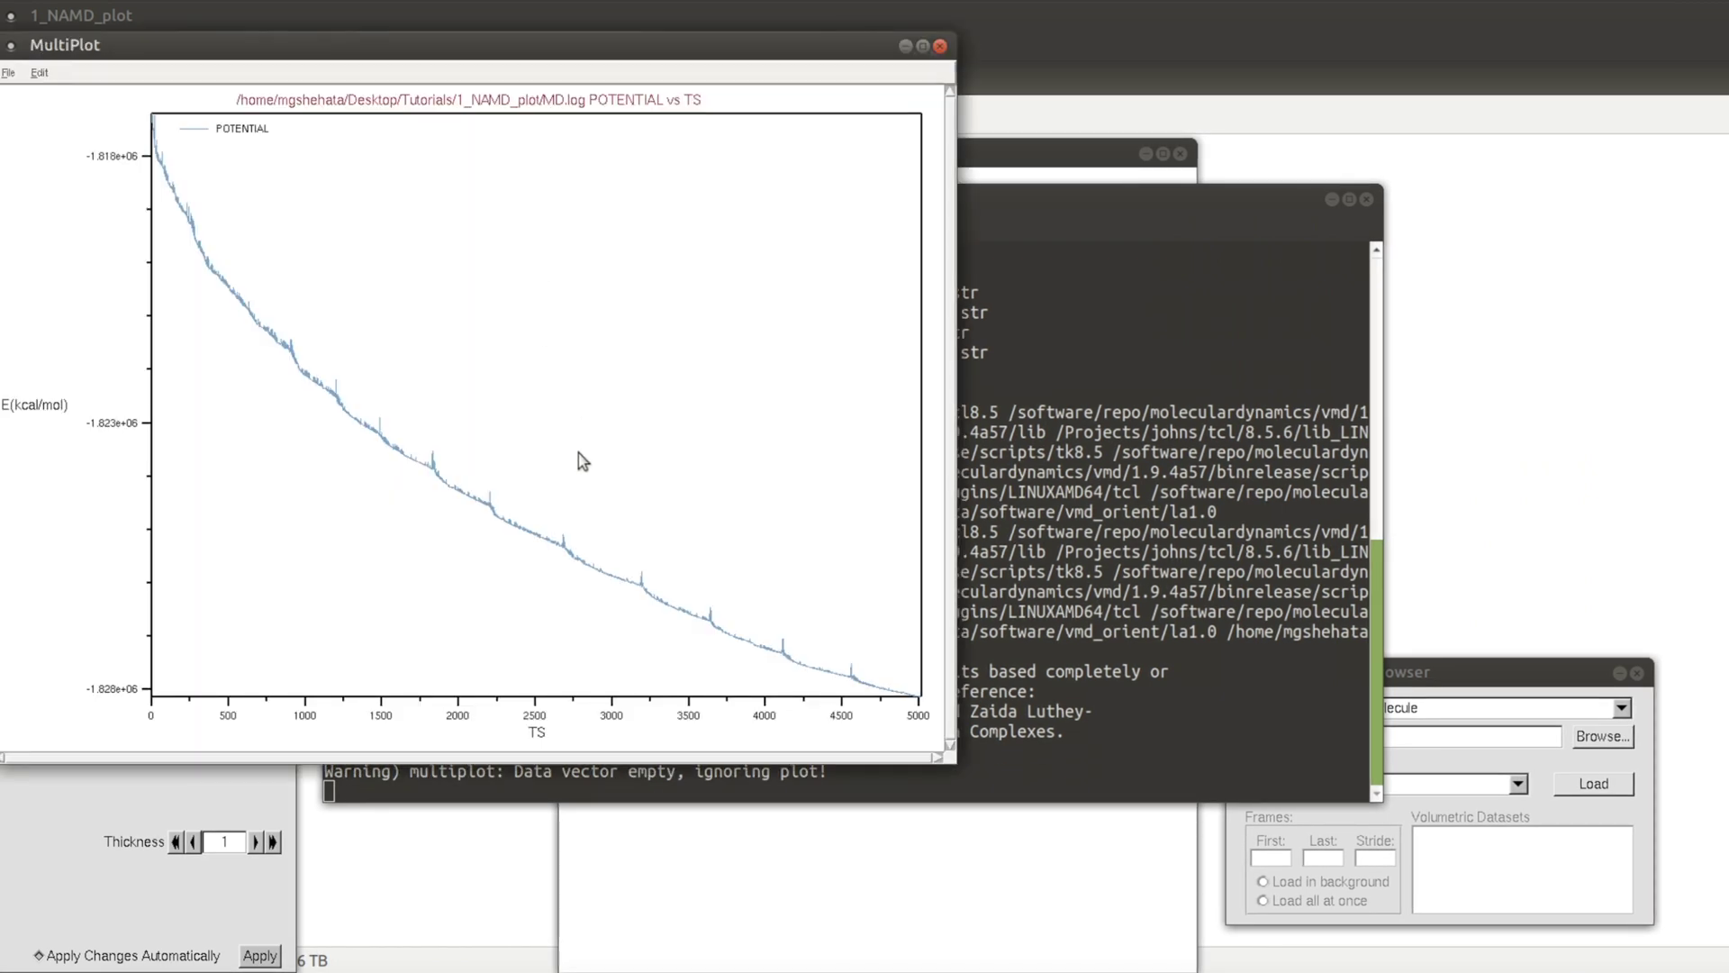
# Move the POTENTIAL-versus-TS MultiPlot graph into view, examine the curve, and close it
pyautogui.moveTo(328, 47); pyautogui.dragTo(726, 85)
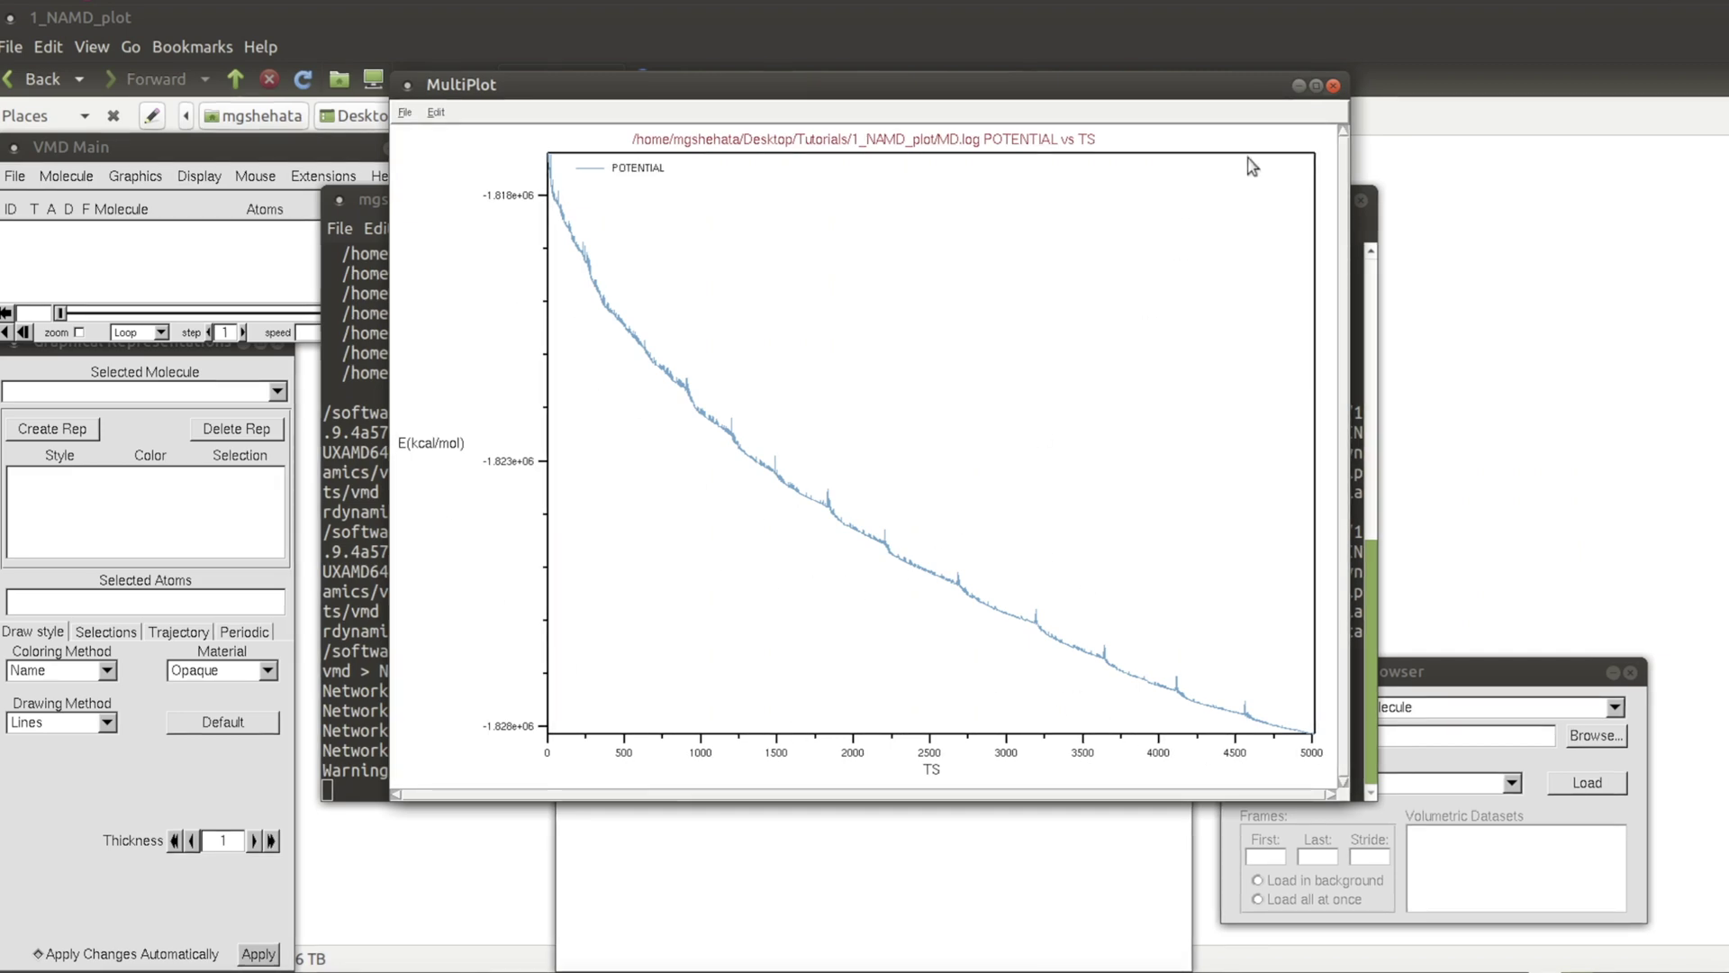
pyautogui.click(1334, 85)
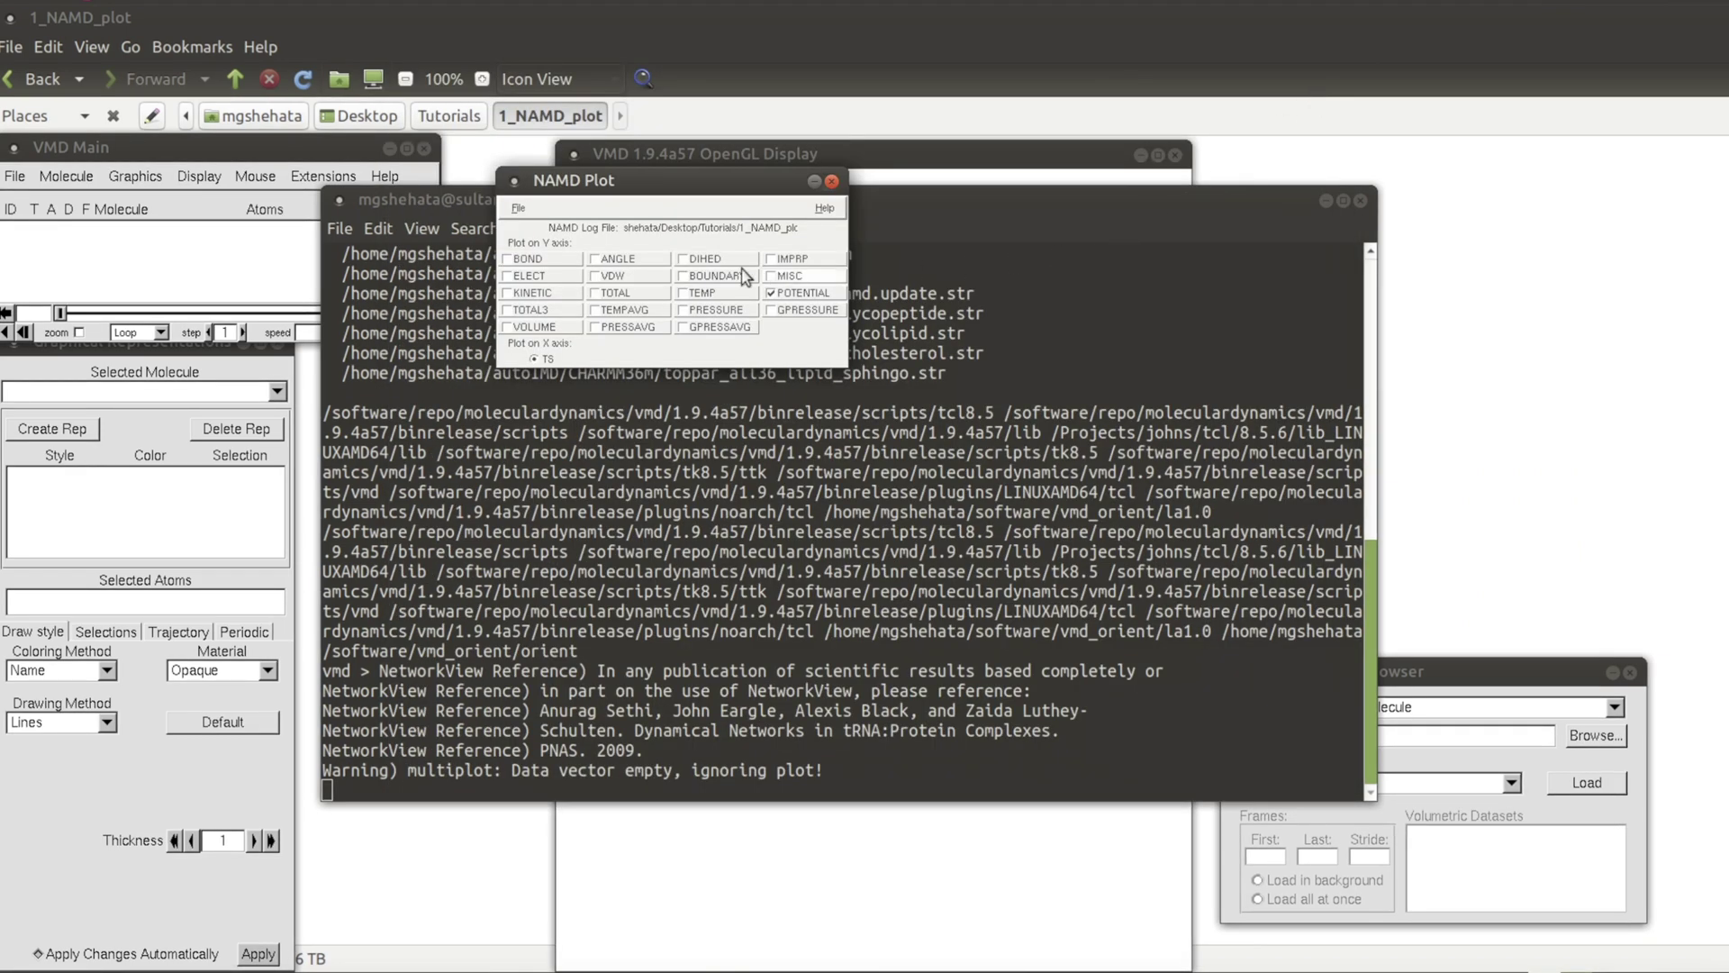
# Swap the Y-axis term from POTENTIAL to BOND, view its graph against TS, then close it
pyautogui.click(797, 292)
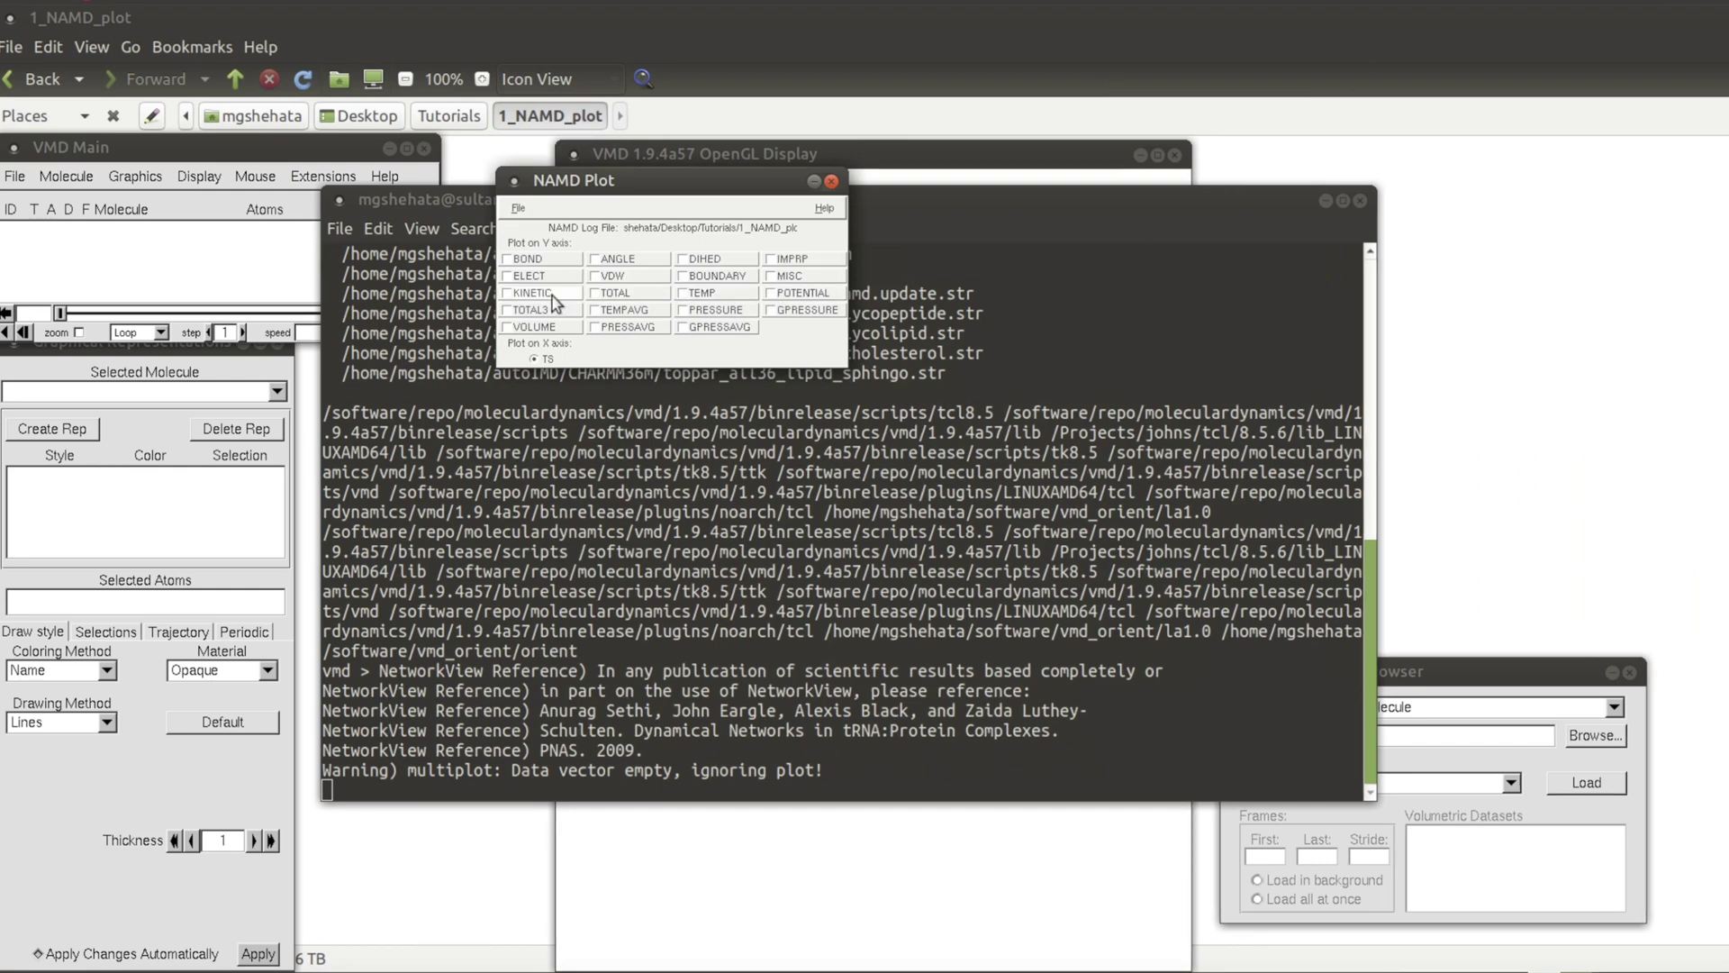
pyautogui.click(515, 263)
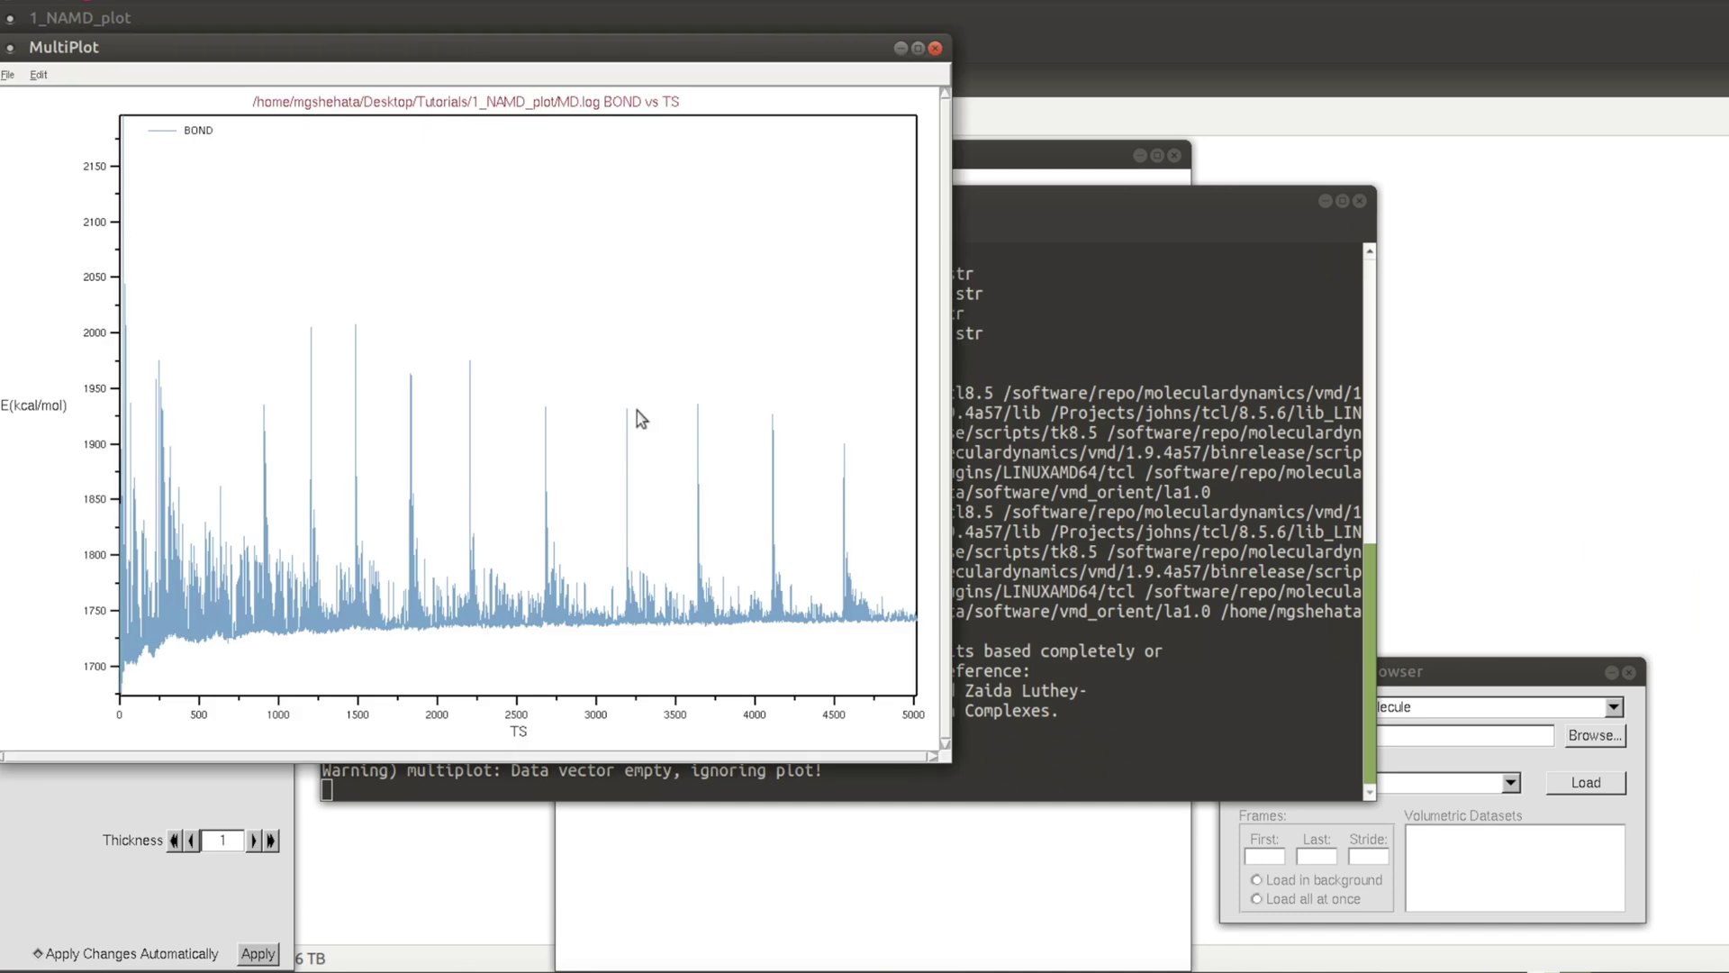
pyautogui.moveTo(310, 54); pyautogui.dragTo(745, 86)
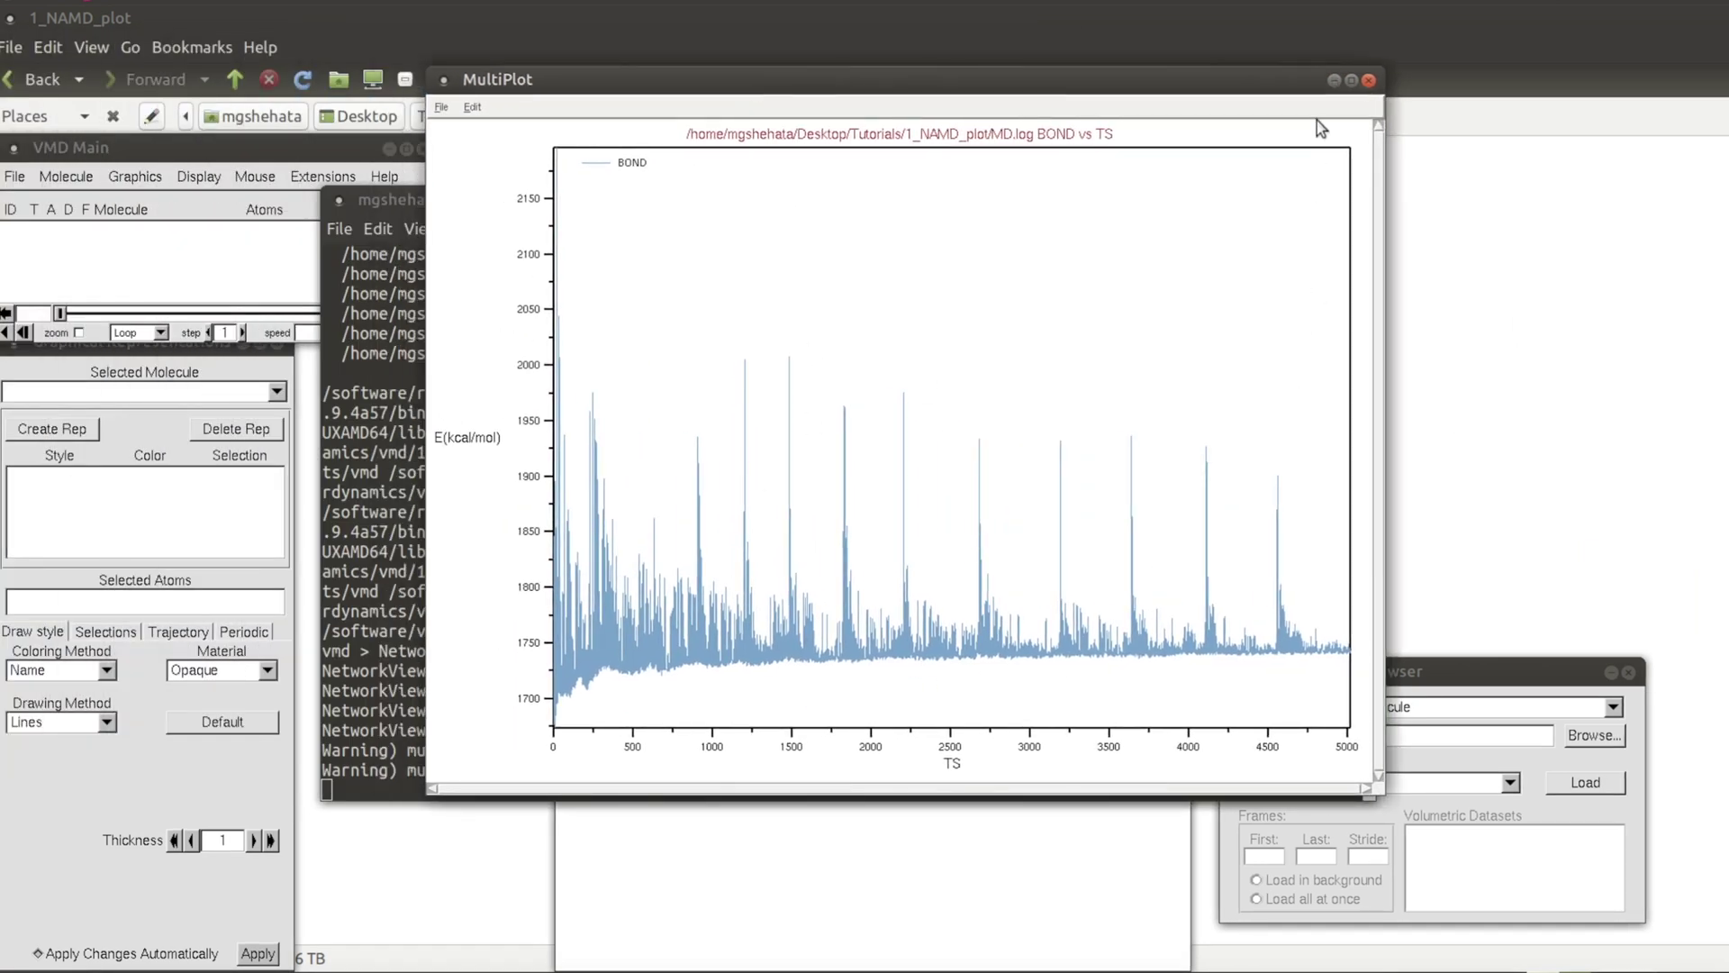
pyautogui.click(1368, 81)
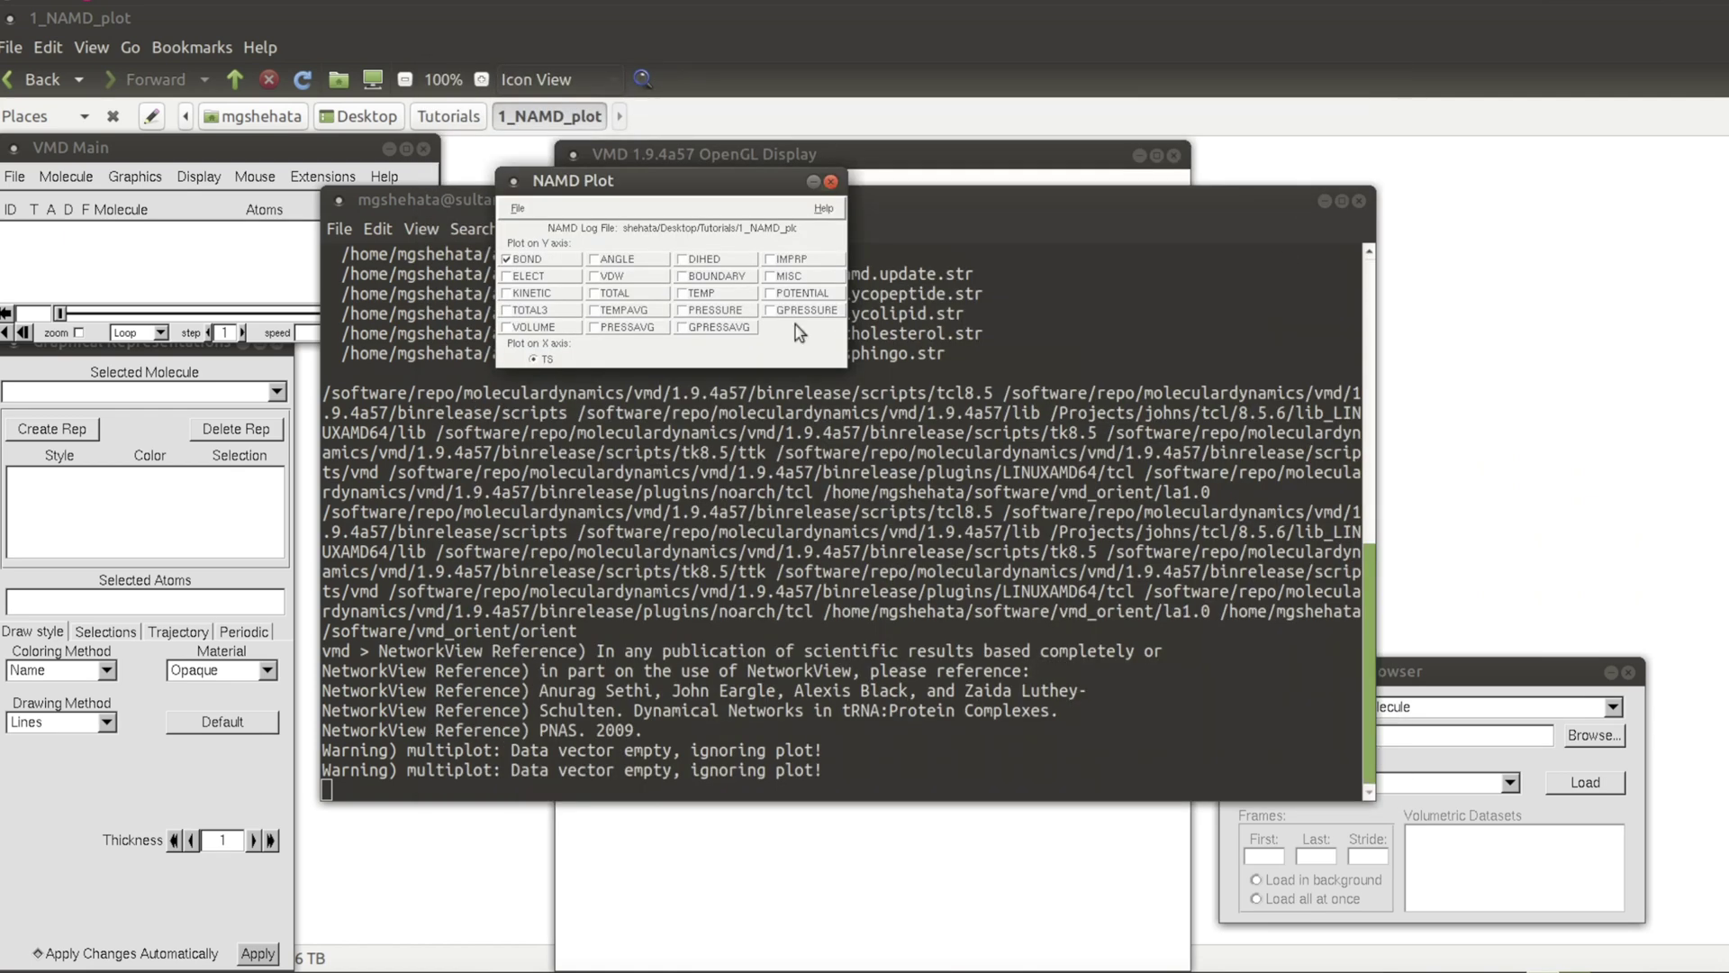